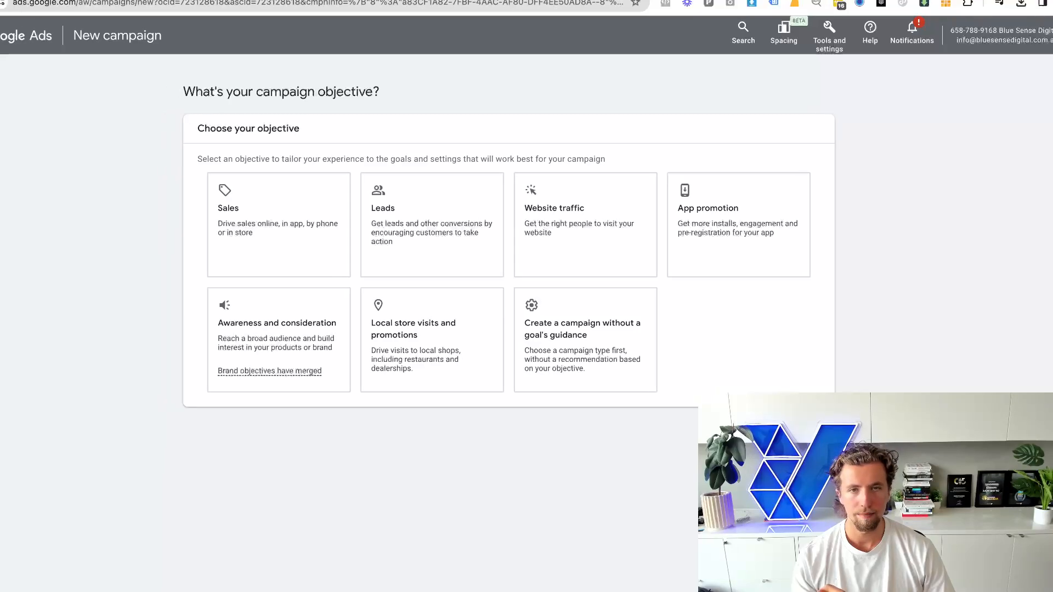
Choose Sales as the campaign objective and review its conversion goals
{"action": "left_click", "coordinate": [343, 222]}
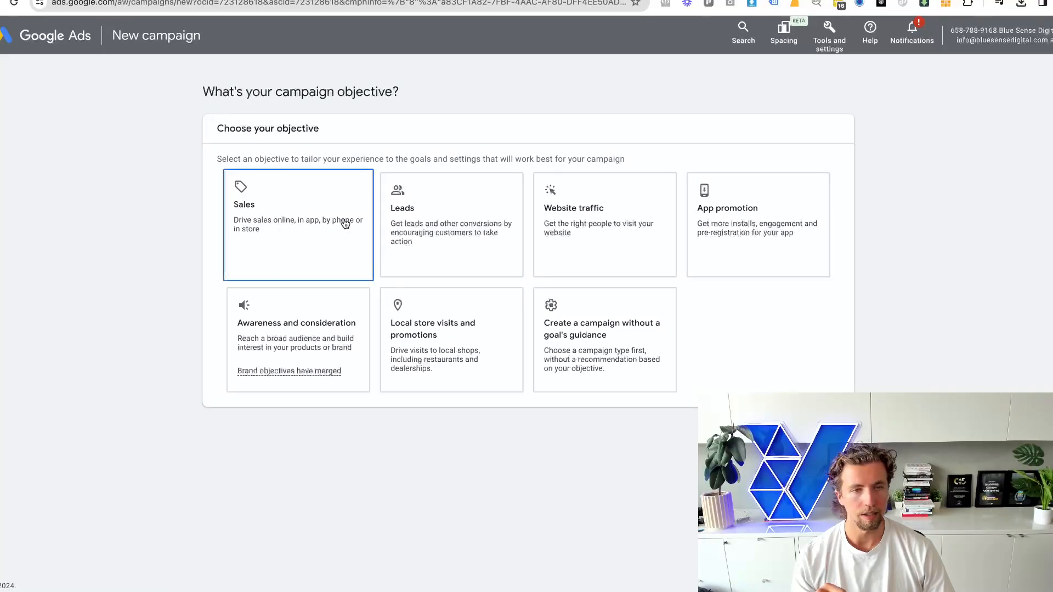
{"action": "scroll", "coordinate": [343, 222], "scroll_direction": "down", "scroll_amount": 4}
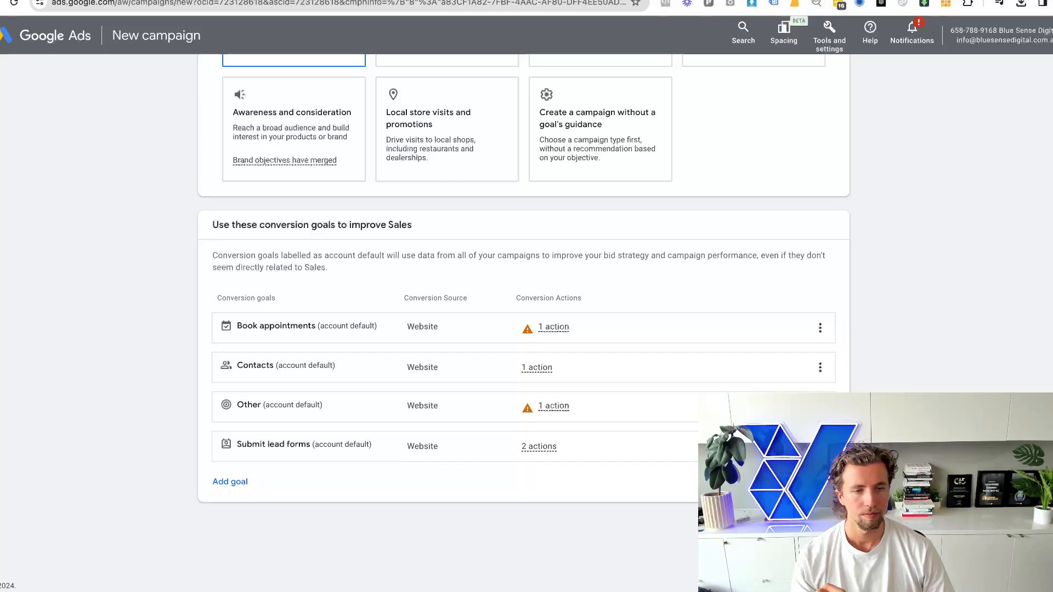
{"action": "left_click_drag", "start_coordinate": [191, 207], "coordinate": [543, 284]}
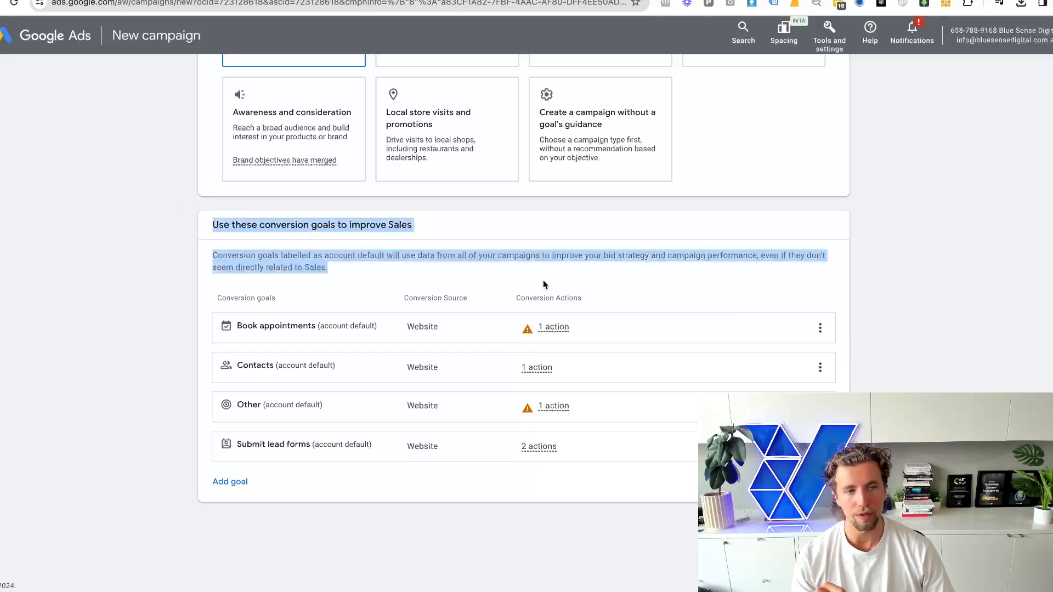
{"action": "left_click", "coordinate": [391, 224]}
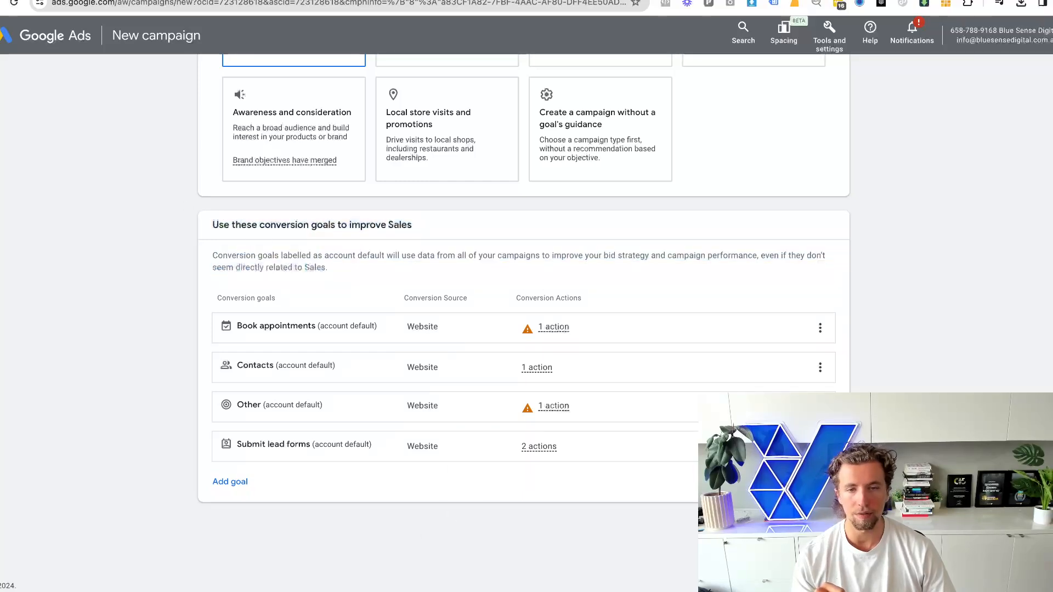
Keep the listed conversion goals and select Display as the campaign type
{"action": "scroll", "coordinate": [172, 418], "scroll_direction": "down", "scroll_amount": 3}
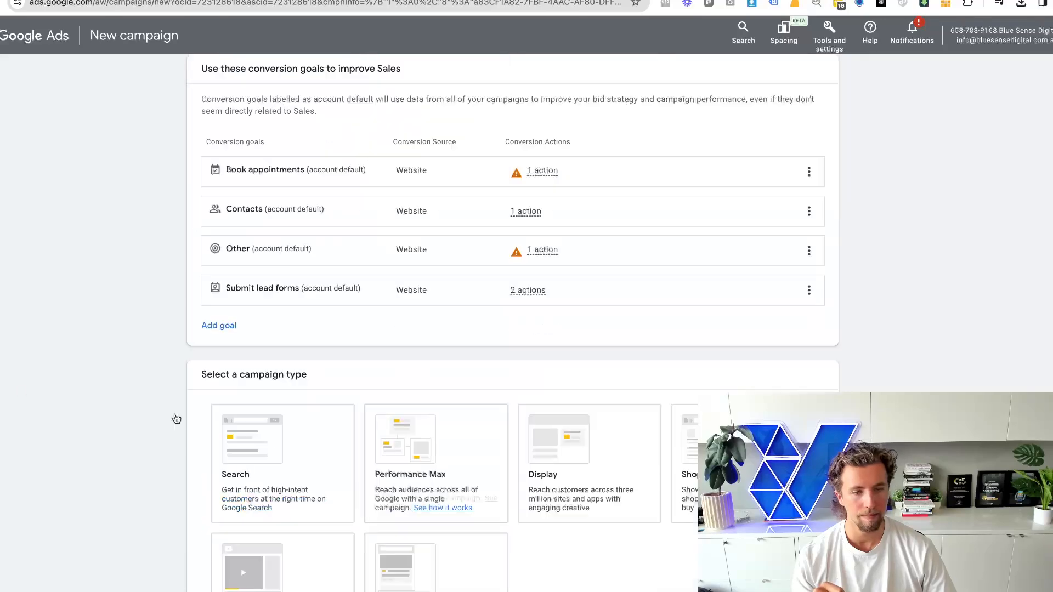
{"action": "scroll", "coordinate": [488, 496], "scroll_direction": "down", "scroll_amount": 3}
{"action": "left_click", "coordinate": [592, 286]}
Name the campaign "[BSD] Display Retargeting | eComm Example" and continue to the campaign settings
{"action": "scroll", "coordinate": [592, 287], "scroll_direction": "down", "scroll_amount": 4}
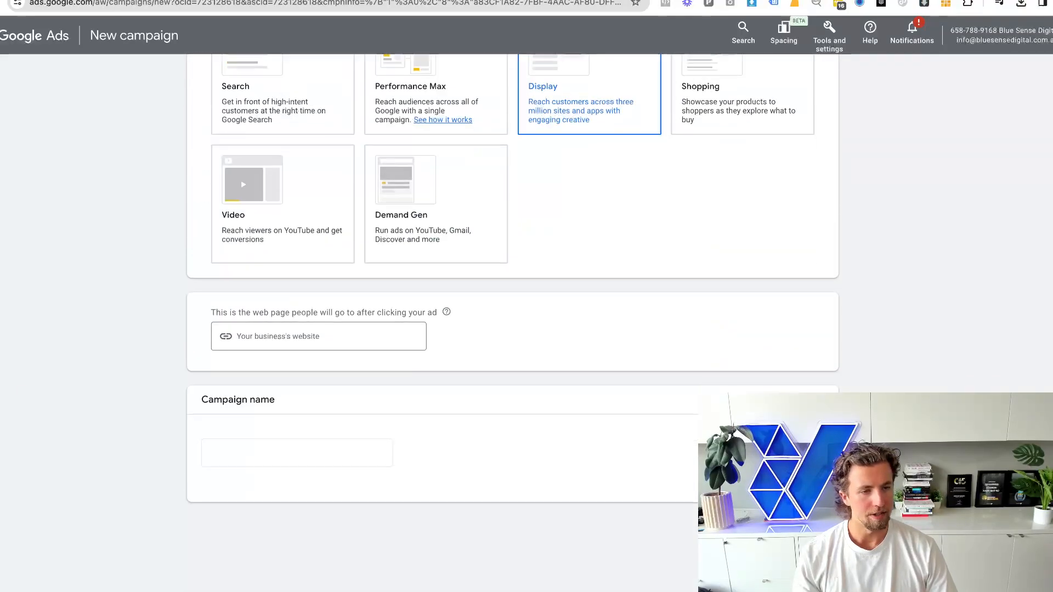
{"action": "left_click", "coordinate": [270, 461]}
{"action": "left_click_drag", "start_coordinate": [265, 453], "coordinate": [216, 449]}
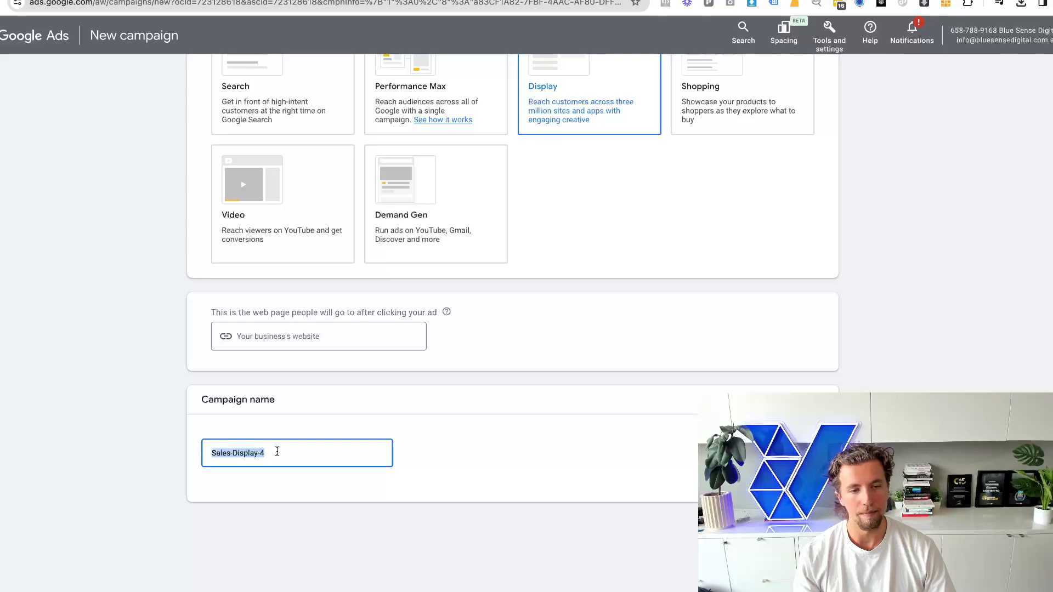
{"action": "key", "text": "super+Tab"}
{"action": "key", "text": "super+Tab"}
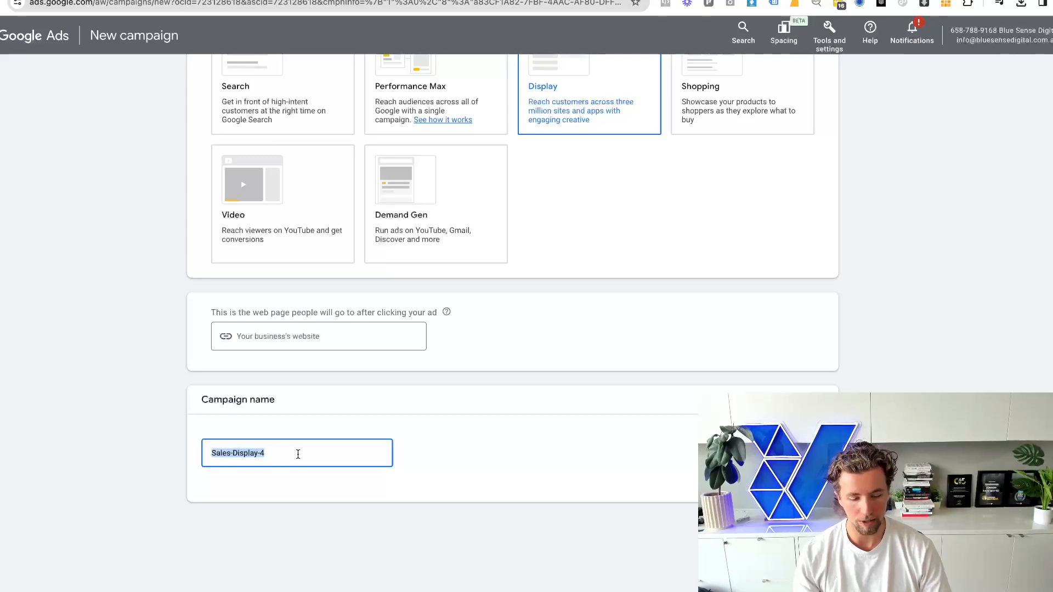
{"action": "type", "text": "[SBDS"}
{"action": "key", "text": "BackSpace"}
{"action": "key", "text": "BackSpace"}
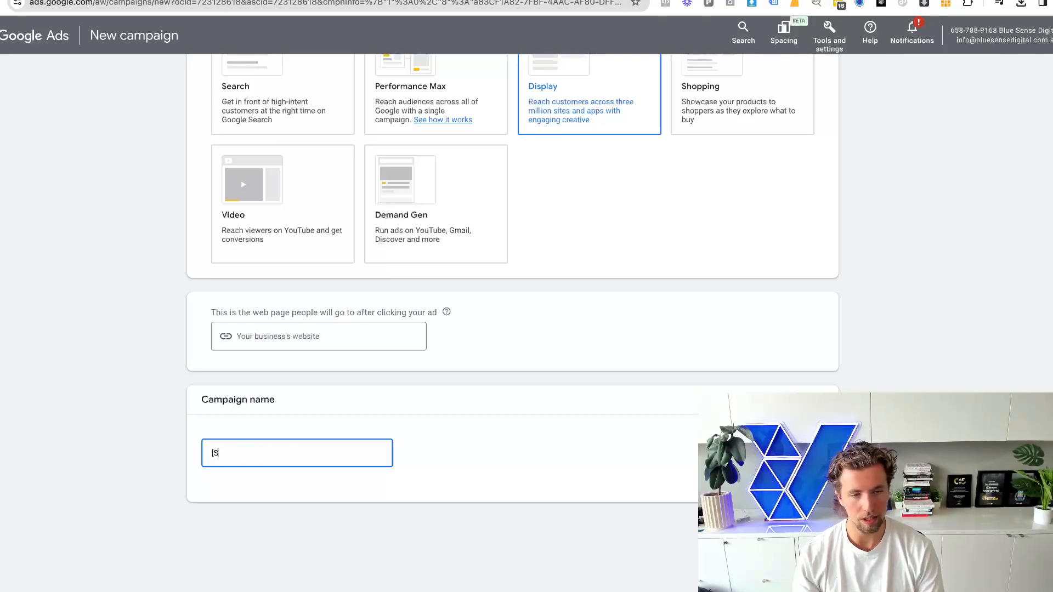
{"action": "type", "text": "BSD] "}
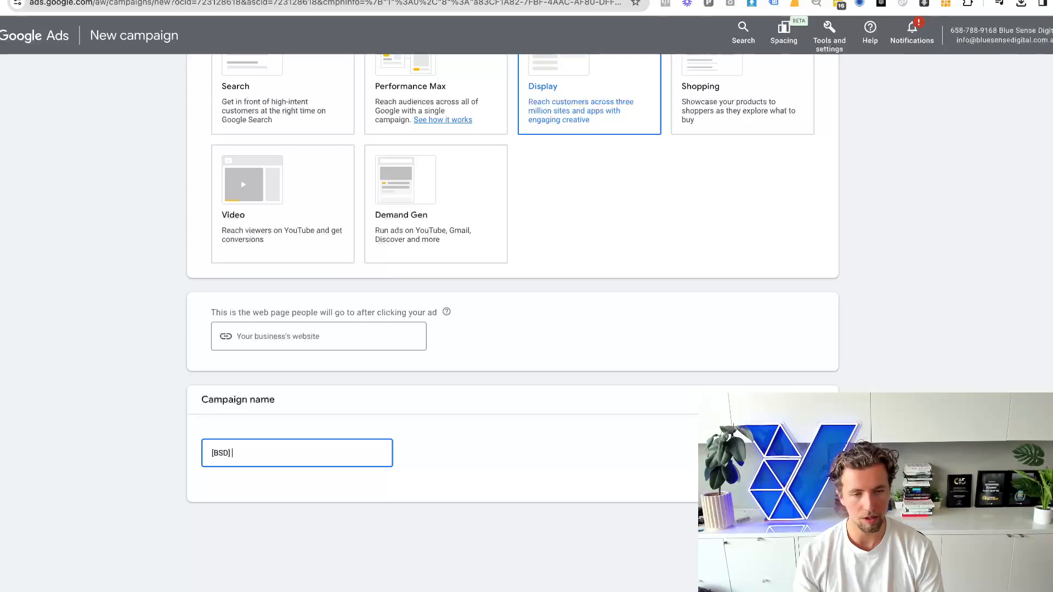
{"action": "type", "text": "Display Retarg"}
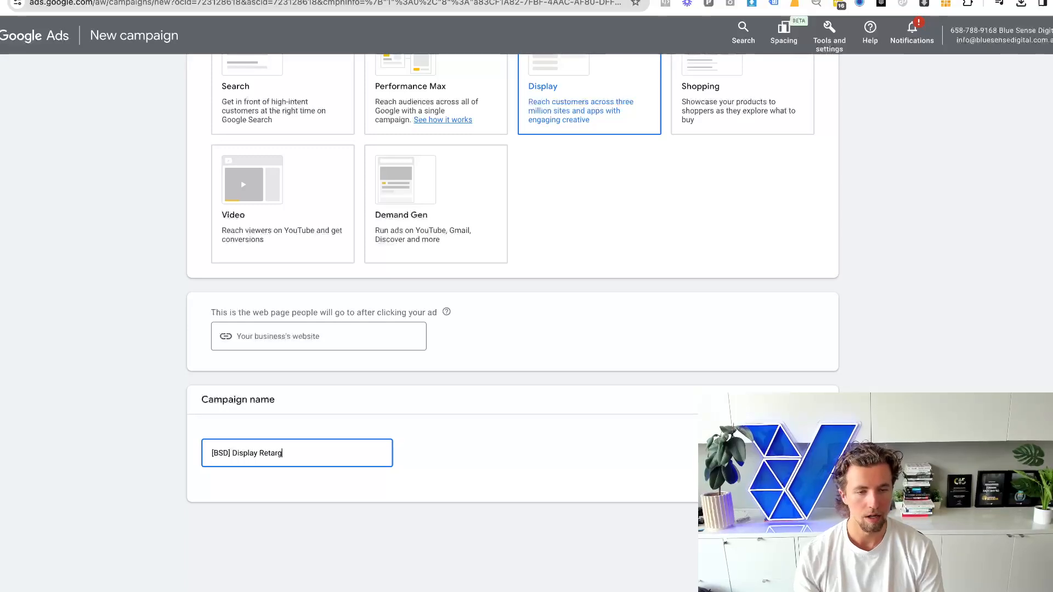
{"action": "type", "text": "eting | eComm Example"}
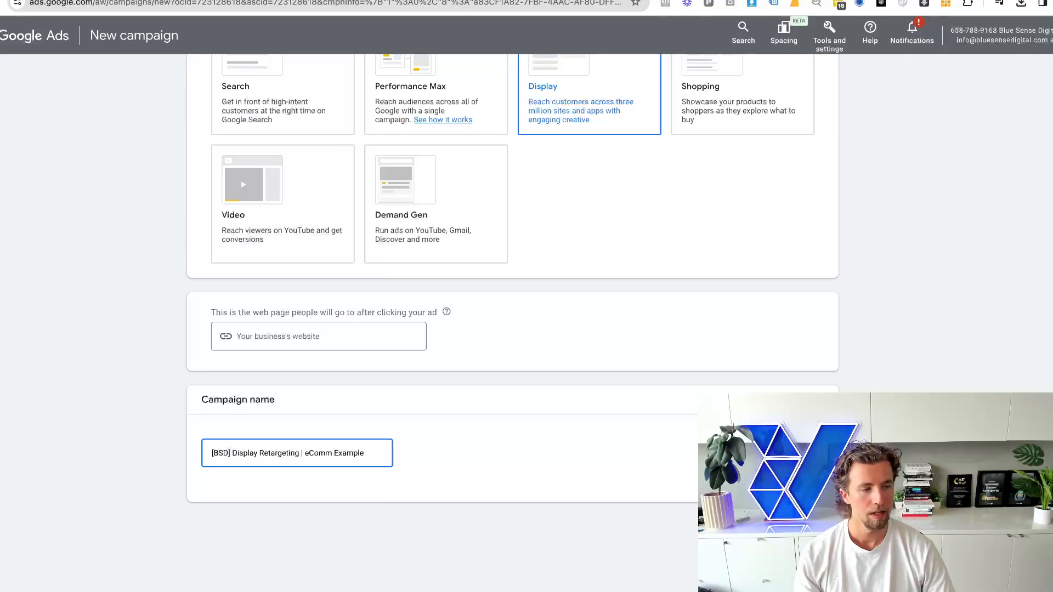
{"action": "key", "text": "Return"}
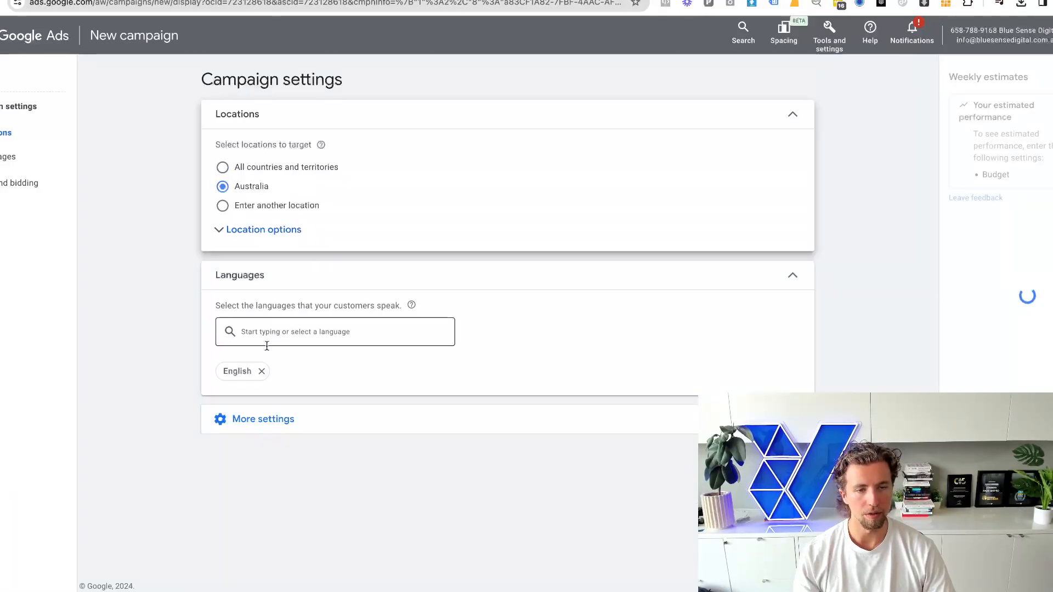
Limit the Australia location targeting to Presence: people in or regularly in the targeted locations, and continue to budget and bidding
{"action": "left_click", "coordinate": [257, 229]}
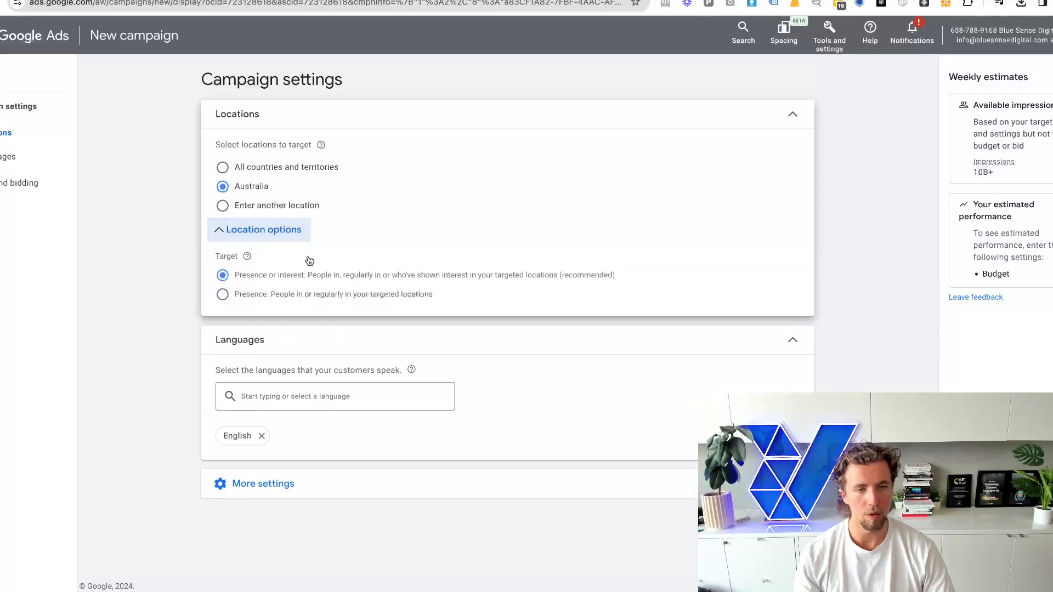
{"action": "left_click", "coordinate": [277, 294]}
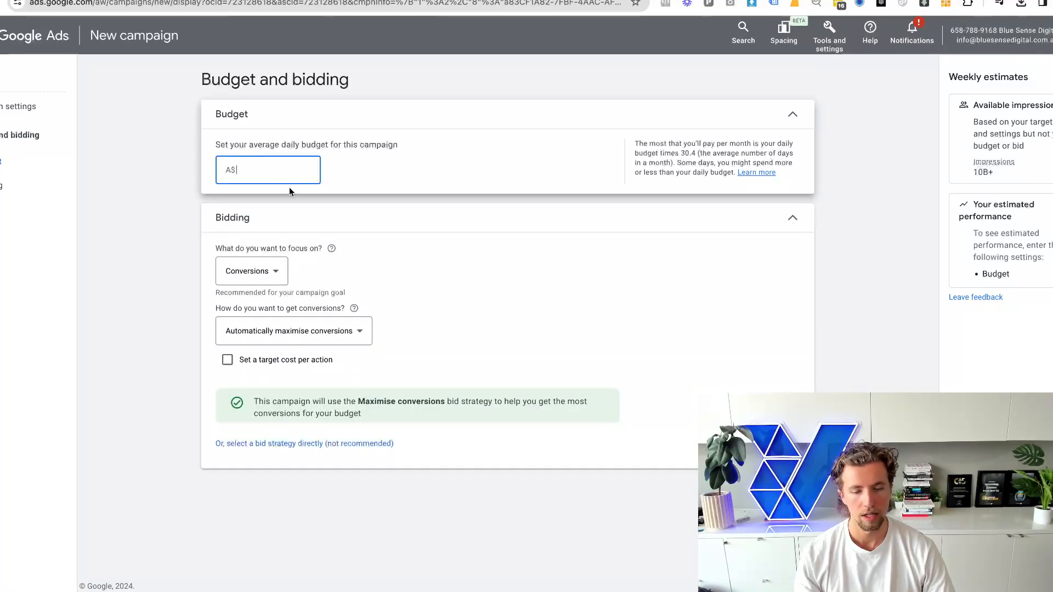
Try average daily budgets of A$20, A$30 and A$3 for the campaign
{"action": "type", "text": "20"}
{"action": "left_click", "coordinate": [181, 201]}
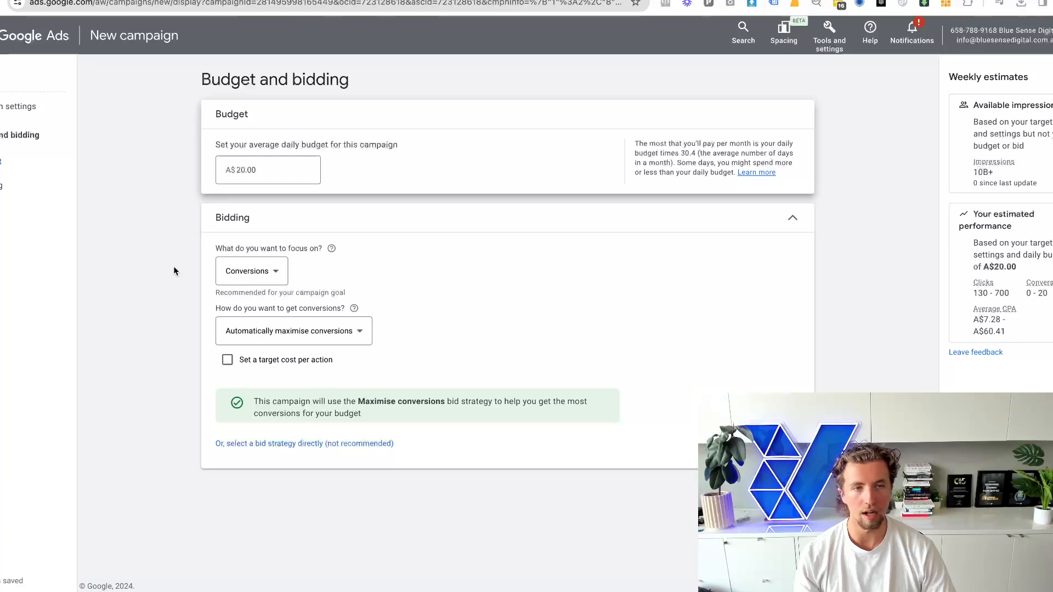
{"action": "double_click", "coordinate": [256, 174]}
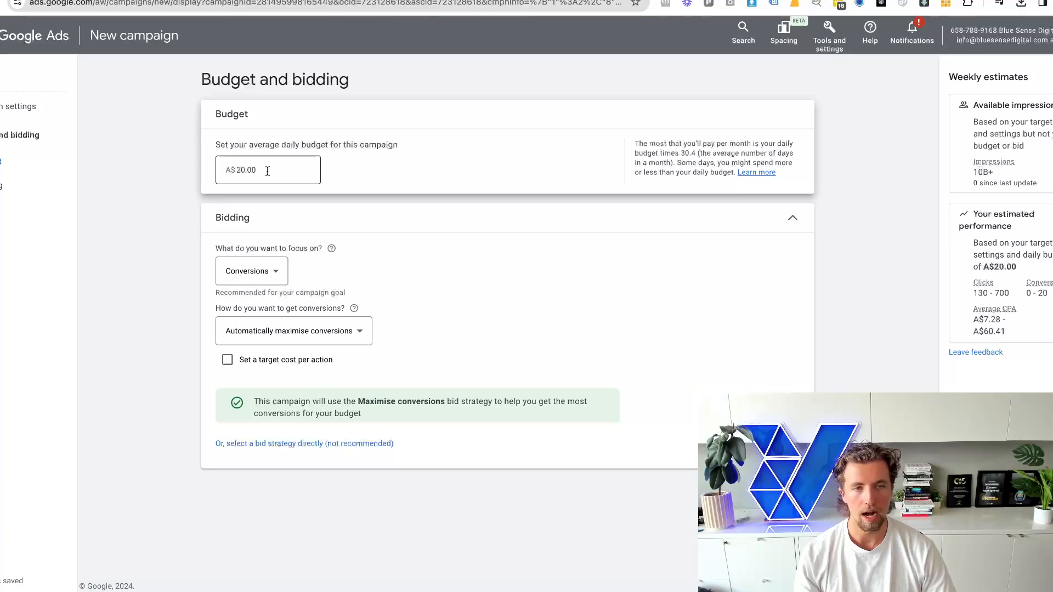
{"action": "type", "text": "30"}
{"action": "left_click", "coordinate": [171, 184]}
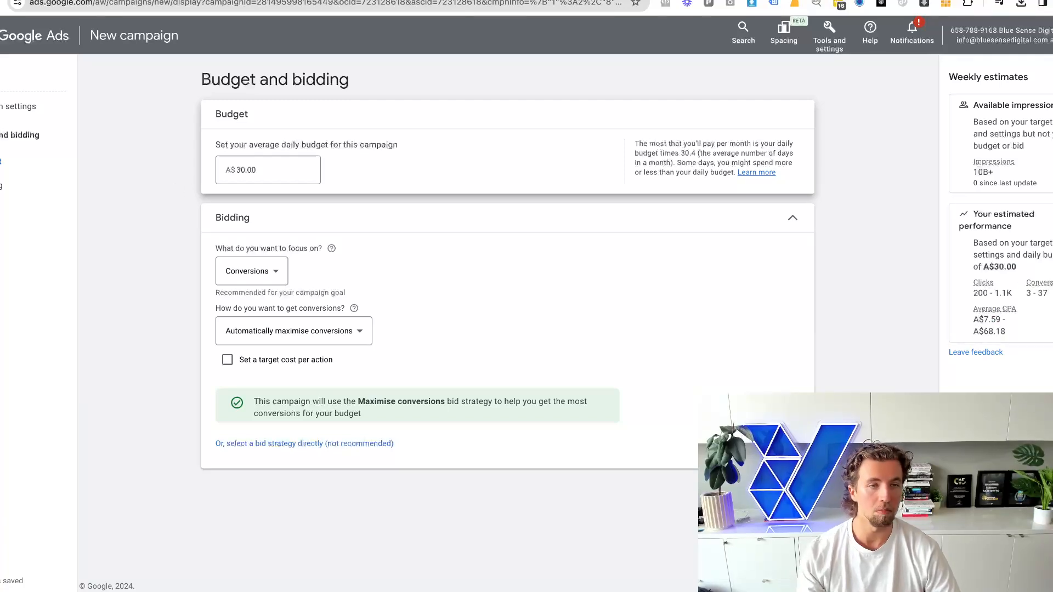
{"action": "left_click_drag", "start_coordinate": [265, 169], "coordinate": [182, 169]}
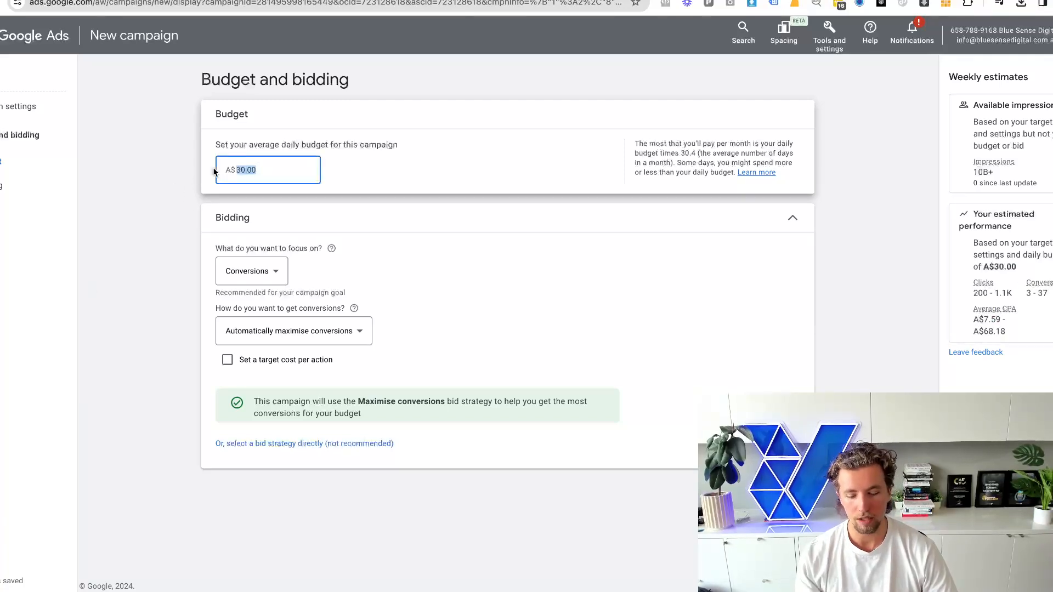
{"action": "type", "text": "3"}
{"action": "left_click", "coordinate": [152, 149]}
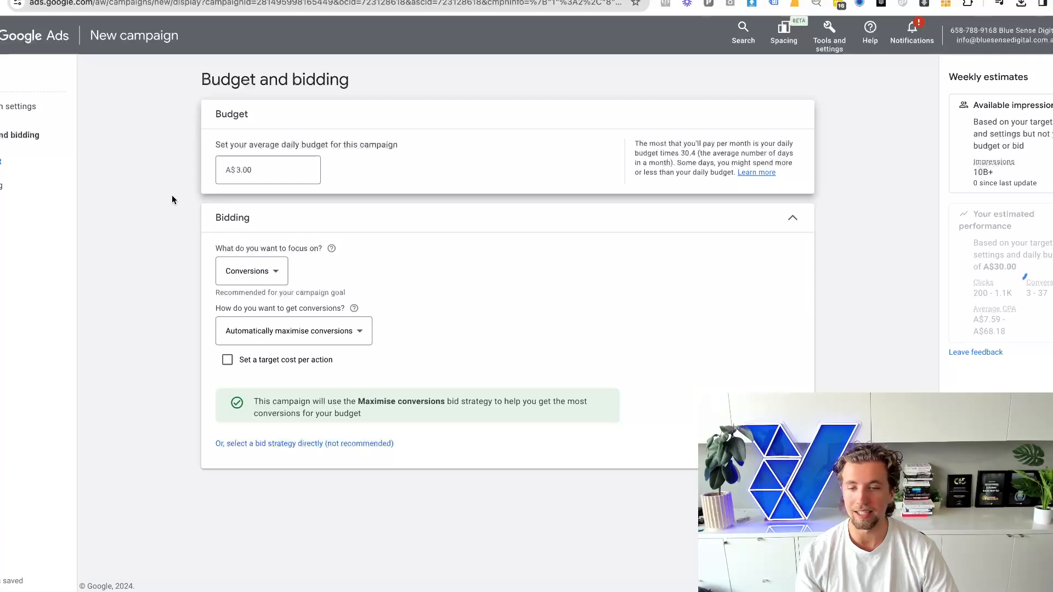
Set the campaign's average daily budget to A$30
{"action": "double_click", "coordinate": [264, 170]}
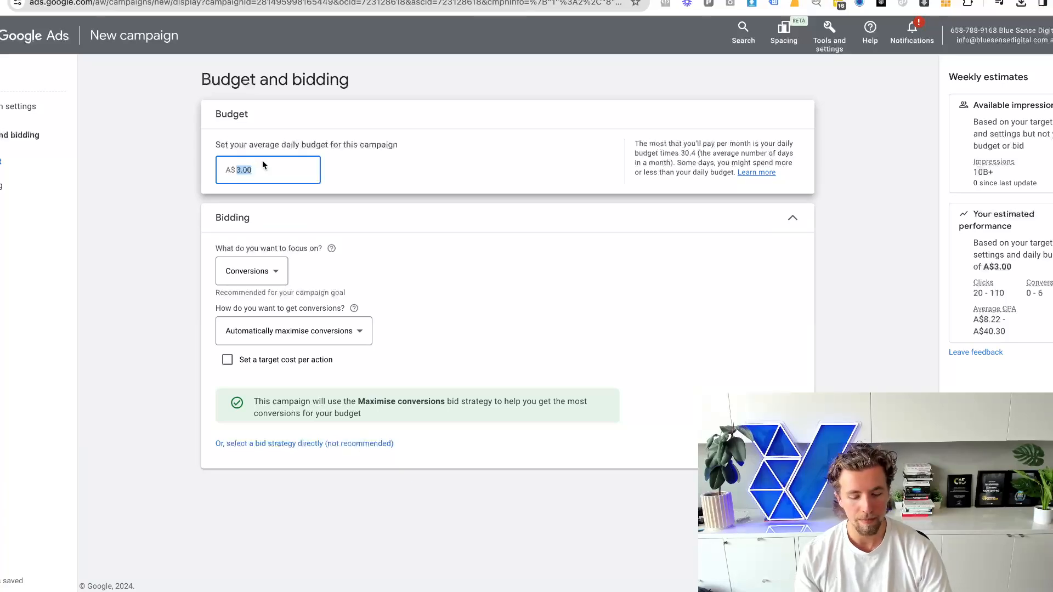
{"action": "type", "text": "30"}
{"action": "left_click", "coordinate": [147, 295]}
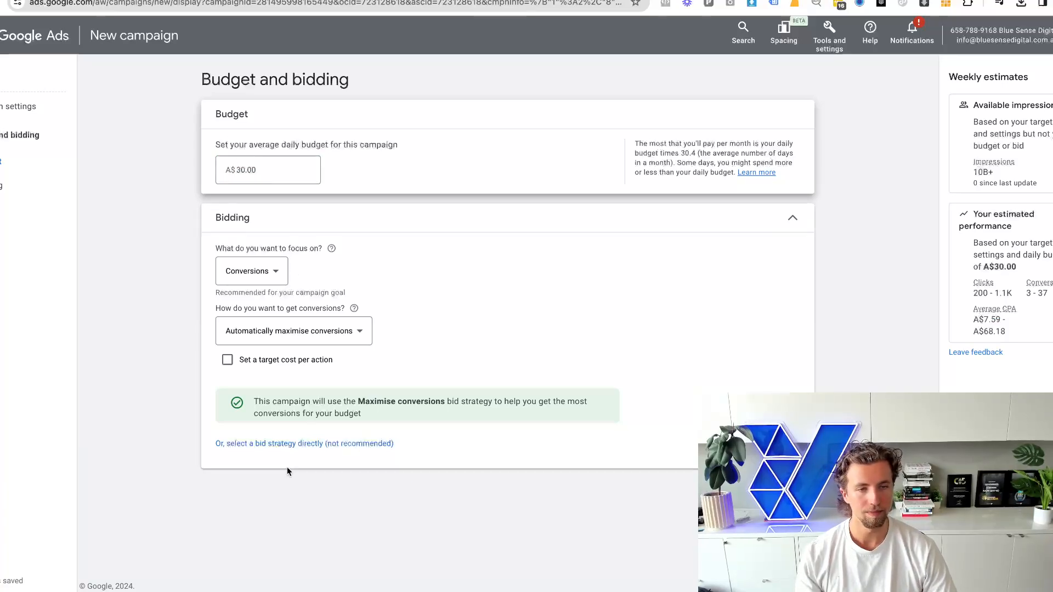
Set the bidding focus to Conversion value and continue to the targeting settings
{"action": "left_click", "coordinate": [274, 271]}
{"action": "left_click", "coordinate": [285, 329]}
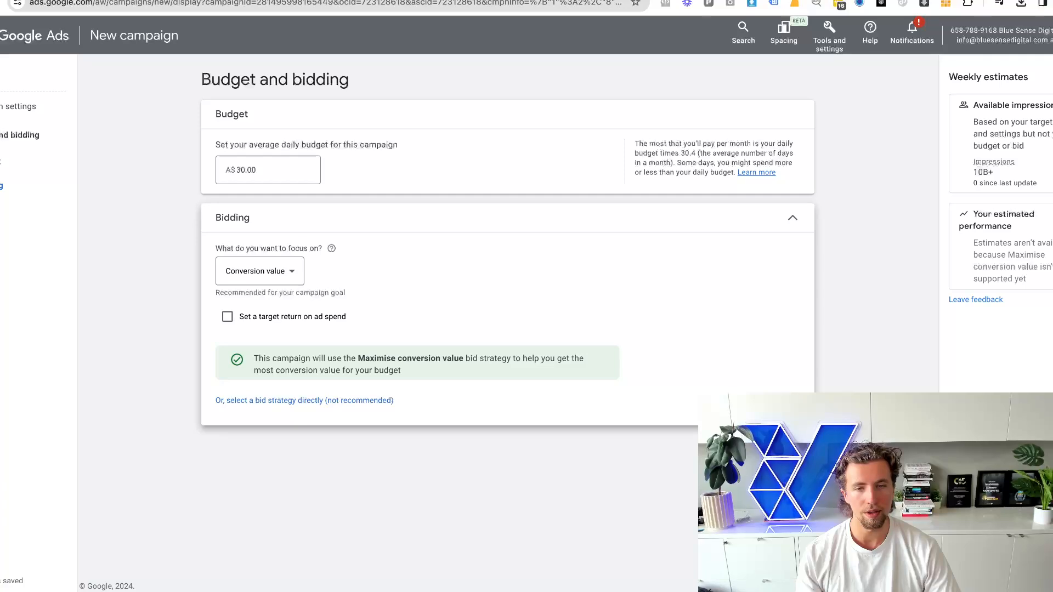
{"action": "left_click", "coordinate": [793, 446]}
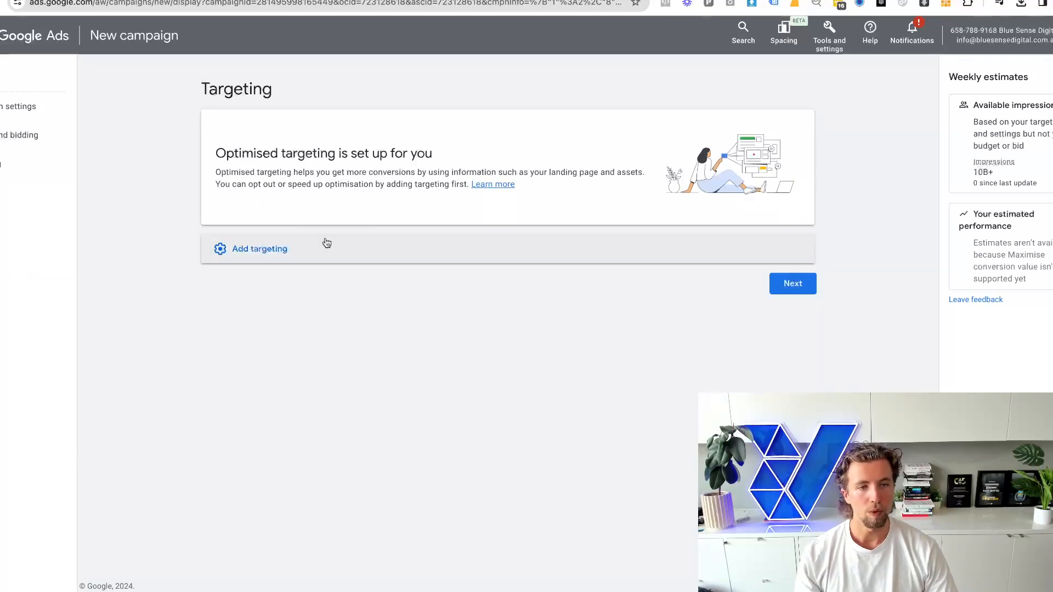
Add the website visitors segment "All Users of Blue Sense Digital - GA4" as a targeted audience segment
{"action": "triple_click", "coordinate": [491, 145]}
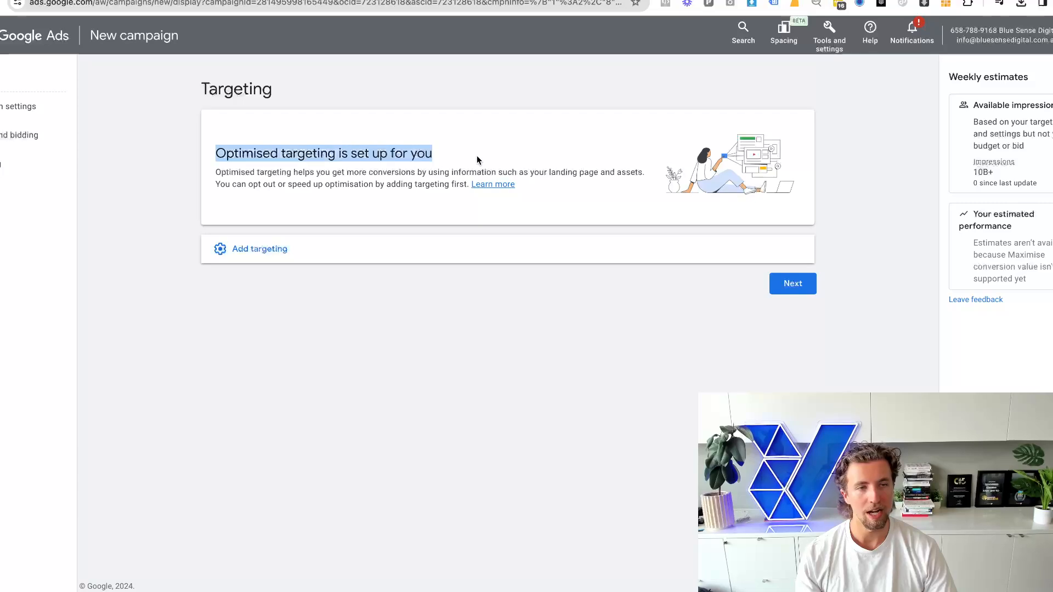
{"action": "left_click", "coordinate": [248, 252]}
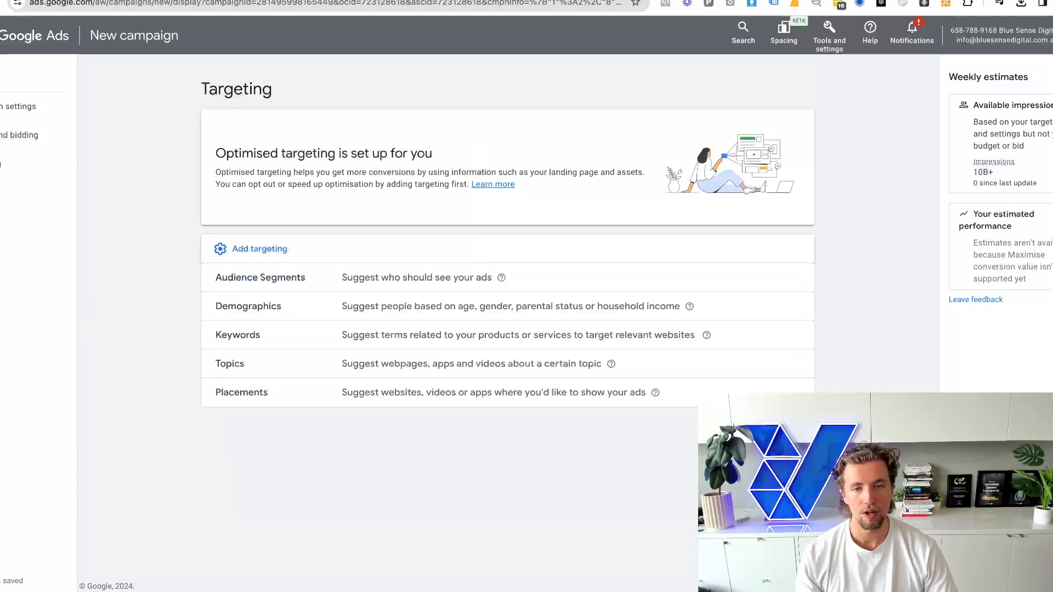
{"action": "left_click_drag", "start_coordinate": [172, 168], "coordinate": [202, 142]}
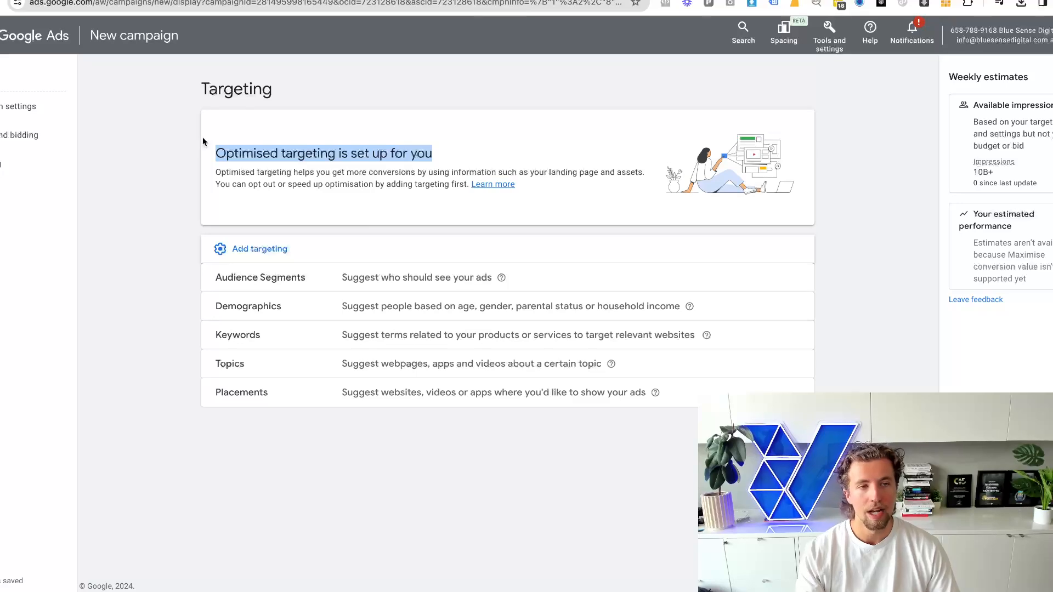
{"action": "left_click_drag", "start_coordinate": [209, 149], "coordinate": [476, 148]}
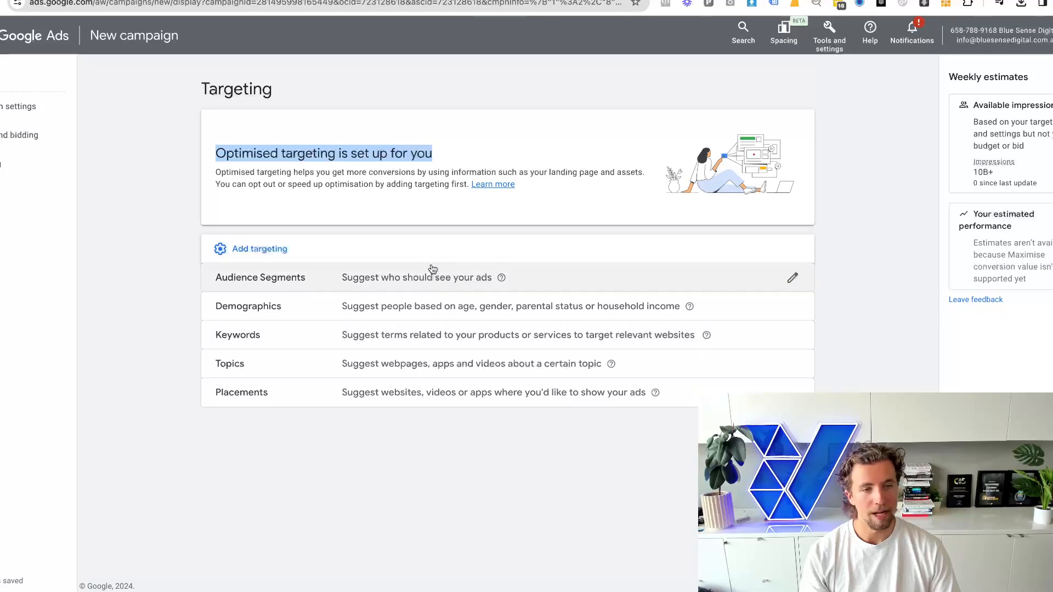
{"action": "left_click", "coordinate": [587, 283]}
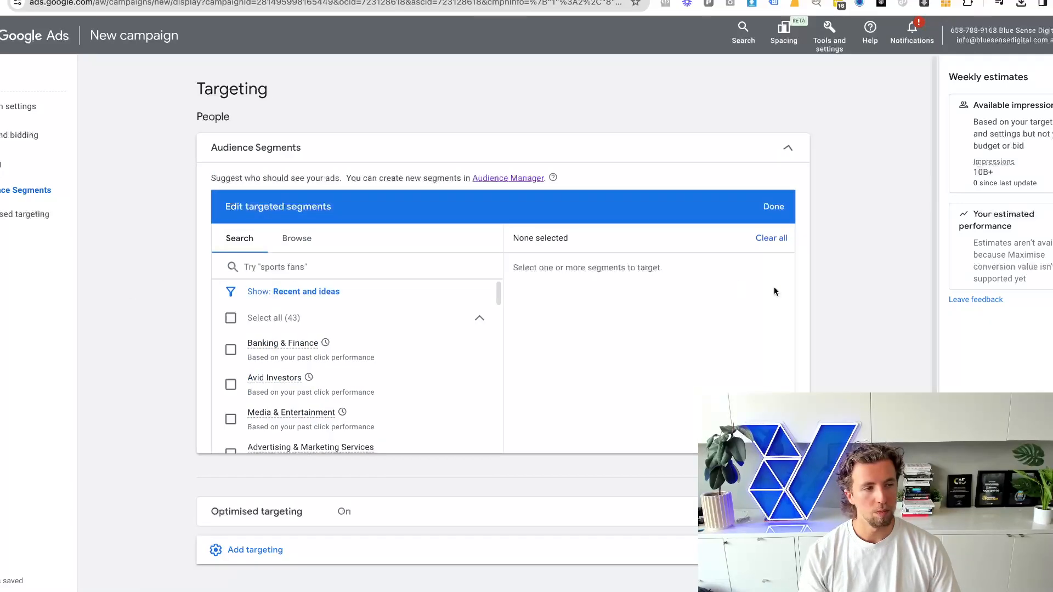
{"action": "left_click", "coordinate": [300, 247]}
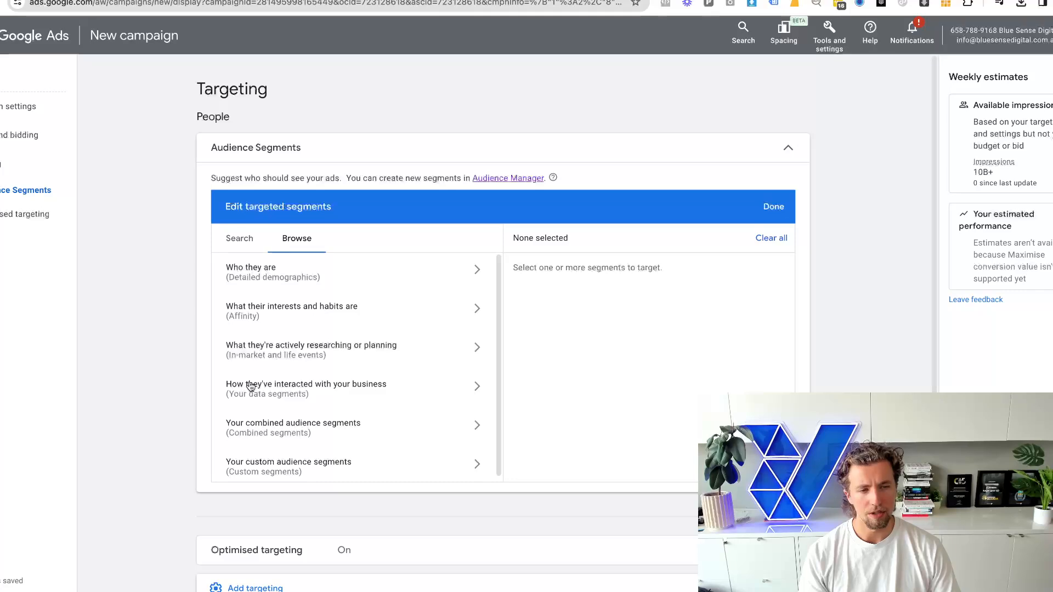
{"action": "left_click", "coordinate": [387, 395]}
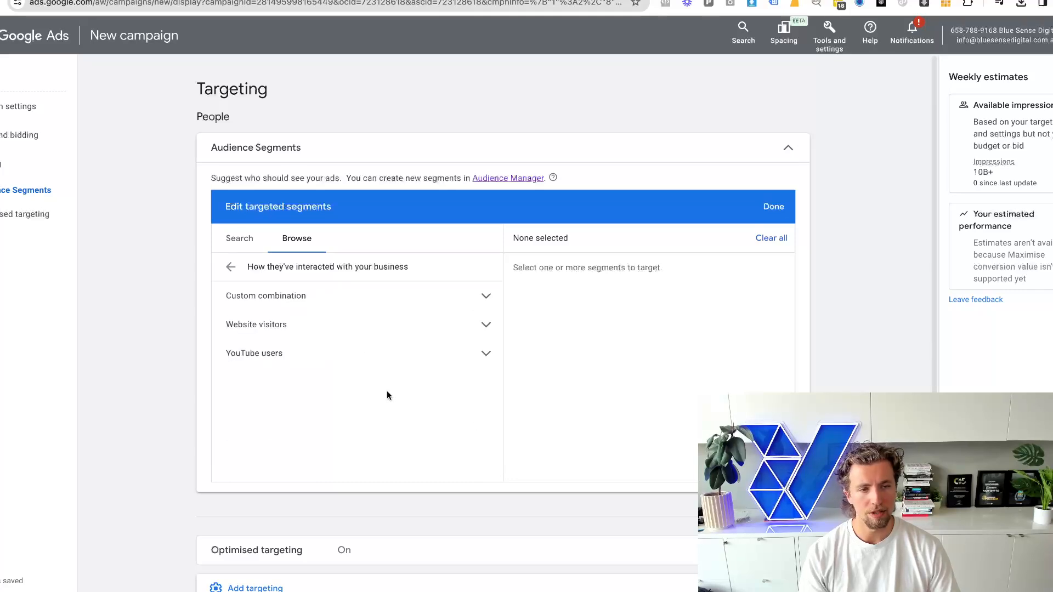
{"action": "left_click", "coordinate": [484, 329]}
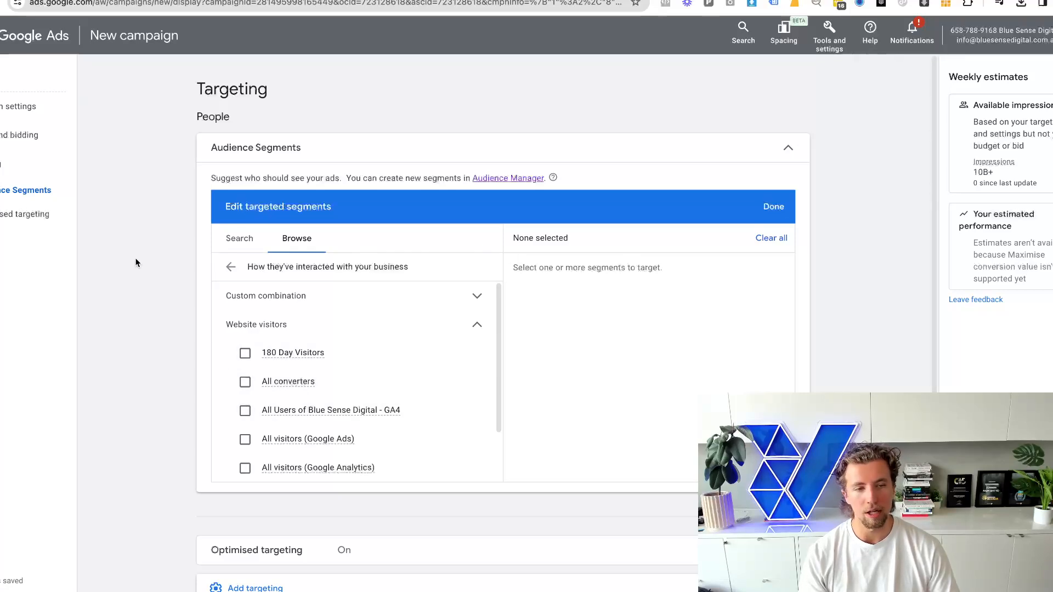
{"action": "left_click", "coordinate": [245, 411]}
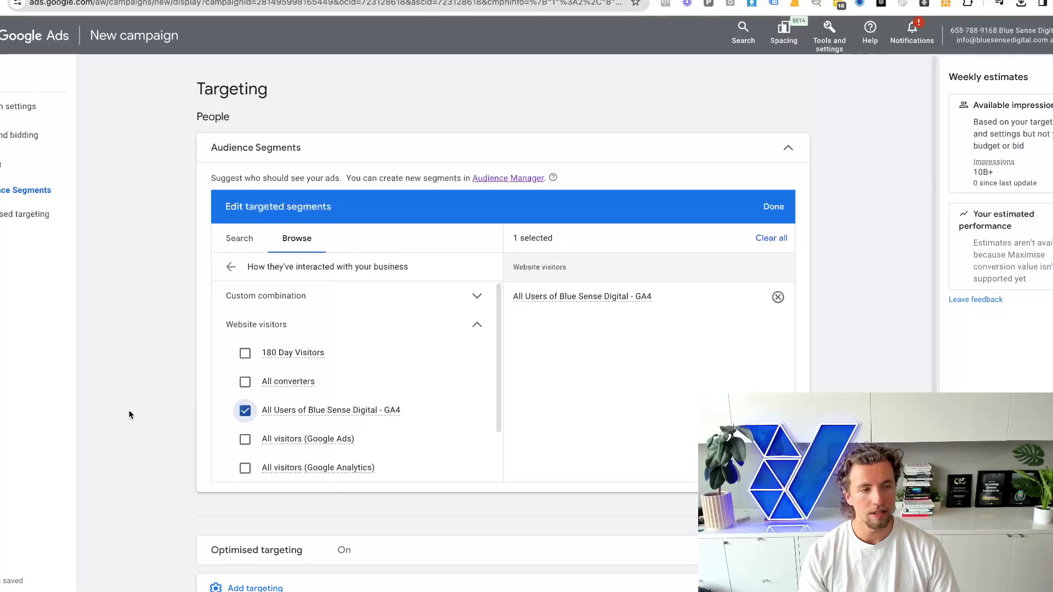
Turn off optimised targeting for the ad group and continue to ad creation
{"action": "scroll", "coordinate": [144, 331], "scroll_direction": "down", "scroll_amount": 1}
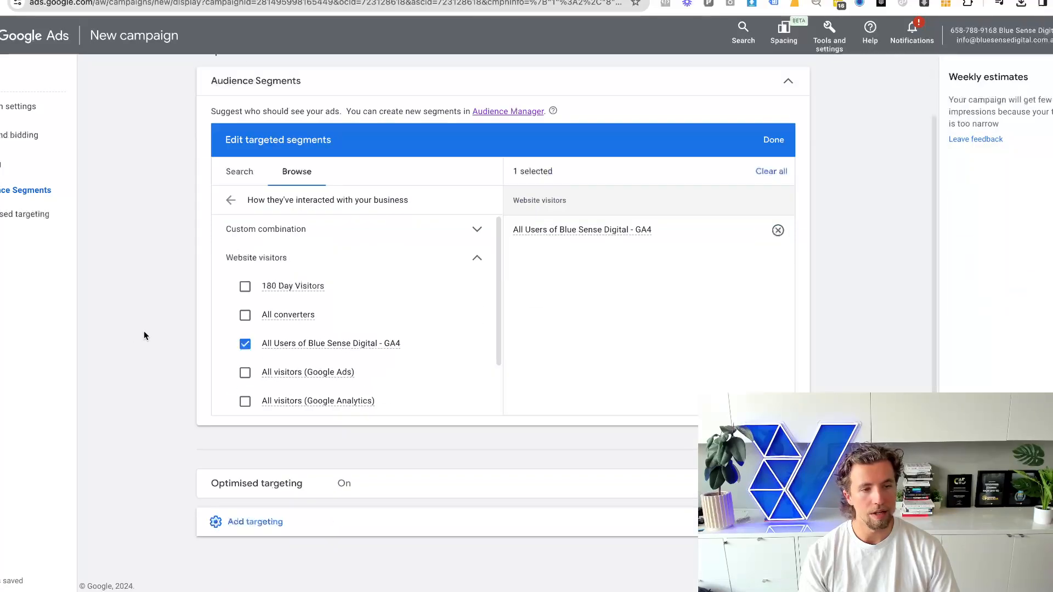
{"action": "left_click", "coordinate": [378, 487]}
{"action": "scroll", "coordinate": [375, 490], "scroll_direction": "down", "scroll_amount": 2}
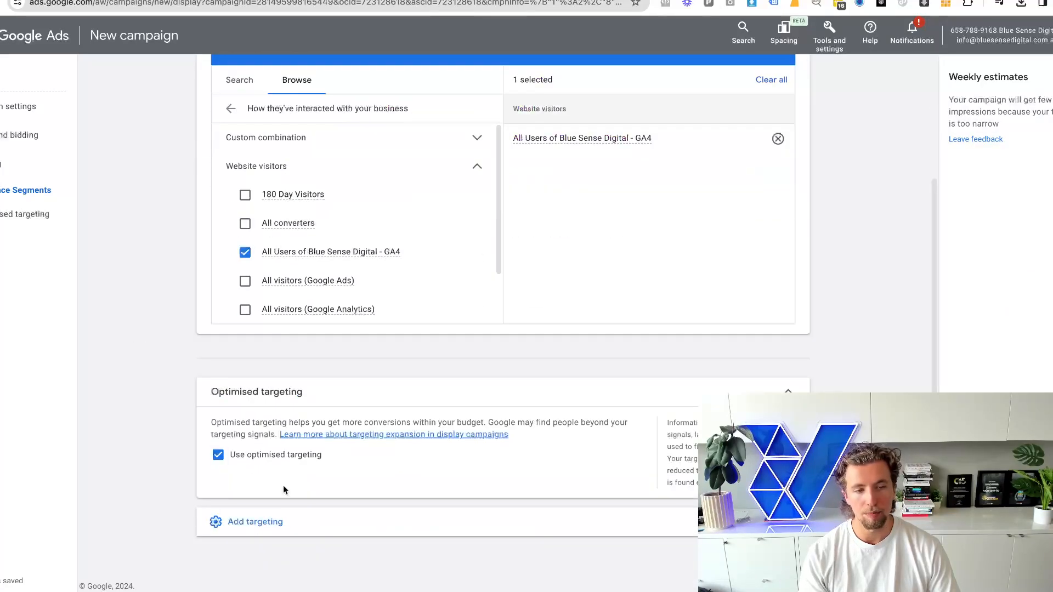
{"action": "left_click", "coordinate": [278, 460]}
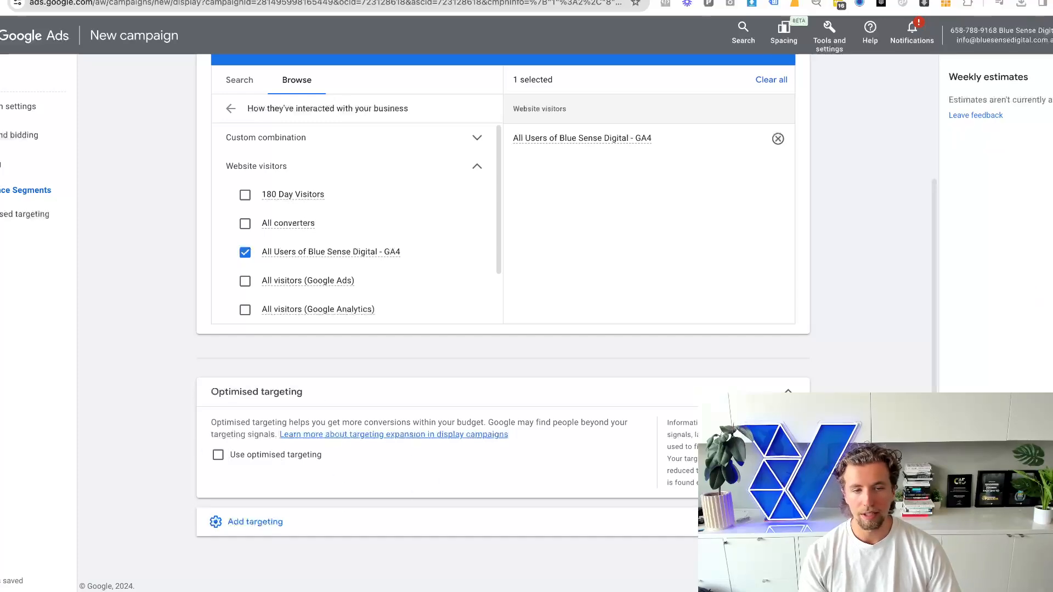
{"action": "left_click_drag", "start_coordinate": [211, 422], "coordinate": [264, 435]}
{"action": "left_click", "coordinate": [155, 438]}
{"action": "scroll", "coordinate": [279, 432], "scroll_direction": "up", "scroll_amount": 3}
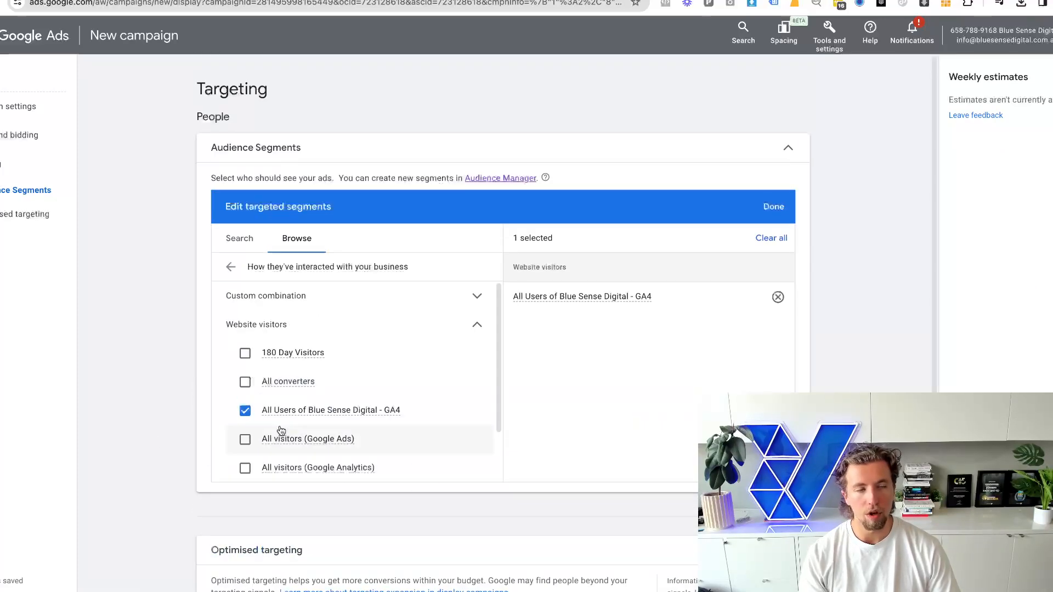
{"action": "scroll", "coordinate": [133, 362], "scroll_direction": "down", "scroll_amount": 3}
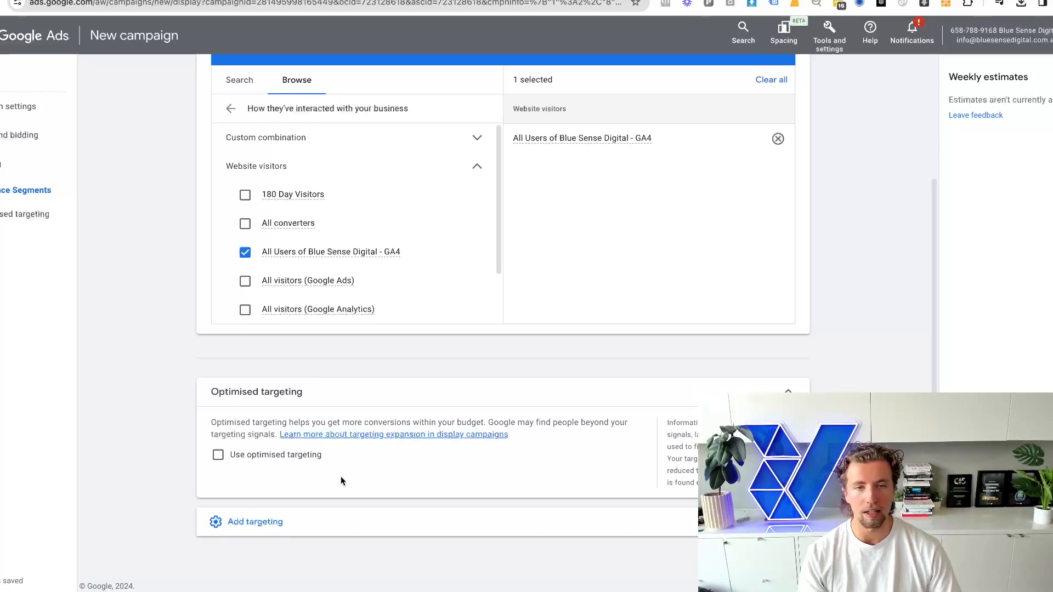
{"action": "left_click", "coordinate": [787, 559]}
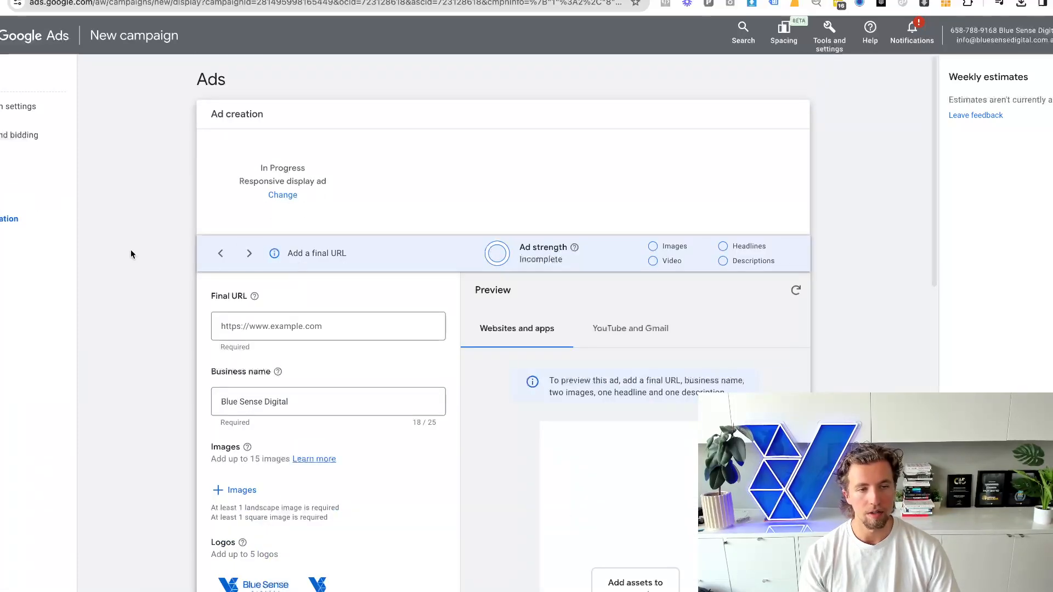
Give the responsive display ad the final URL bluesensedigital.com.au, enter "a" as long headline and description, and continue to the campaign review
{"action": "scroll", "coordinate": [133, 242], "scroll_direction": "down", "scroll_amount": 4}
{"action": "scroll", "coordinate": [178, 197], "scroll_direction": "up", "scroll_amount": 1}
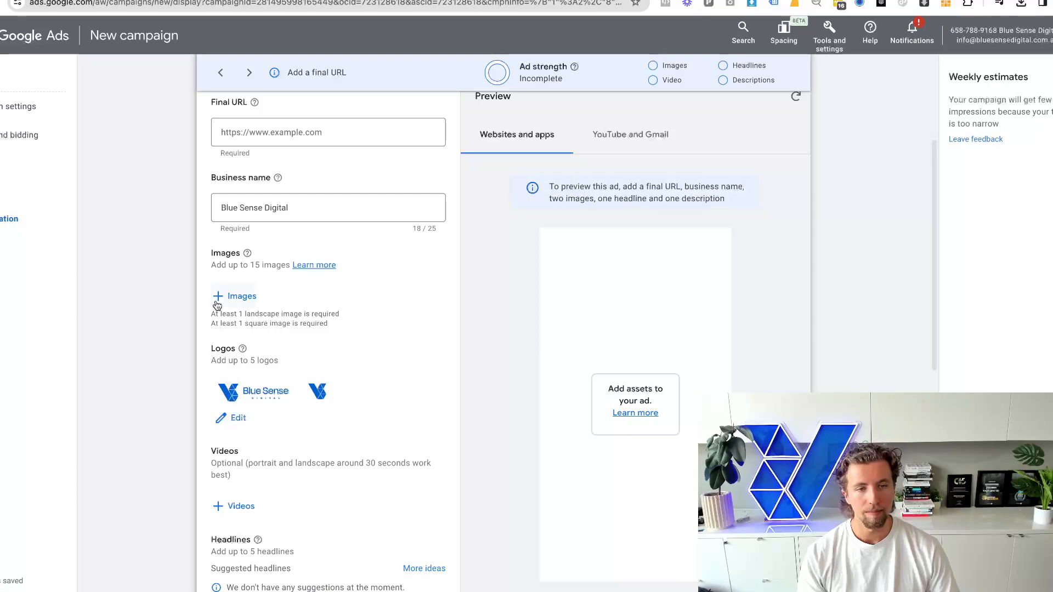
{"action": "scroll", "coordinate": [217, 305], "scroll_direction": "down", "scroll_amount": 5}
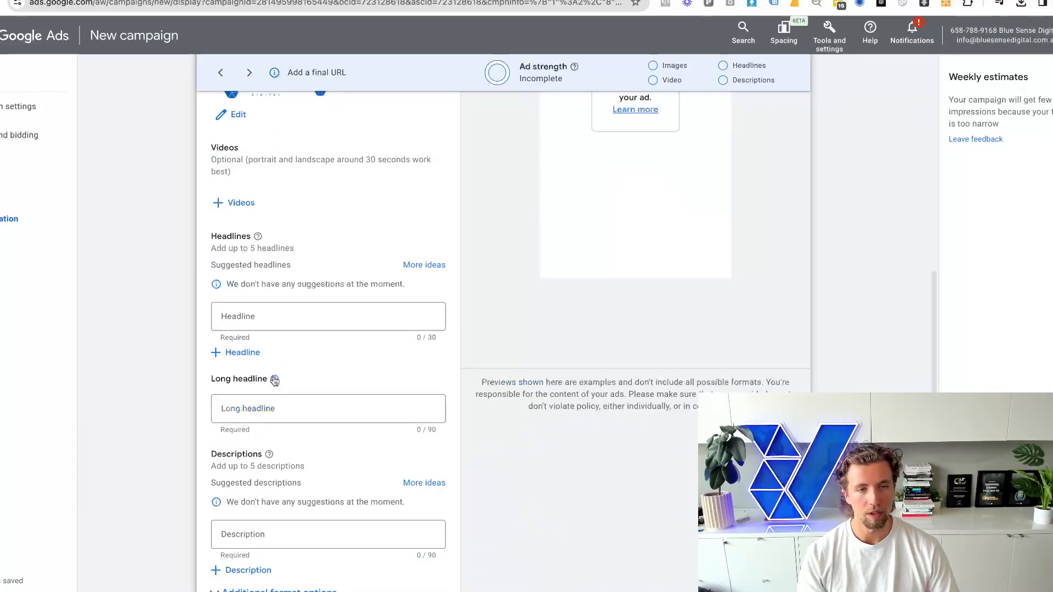
{"action": "scroll", "coordinate": [327, 446], "scroll_direction": "down", "scroll_amount": 4}
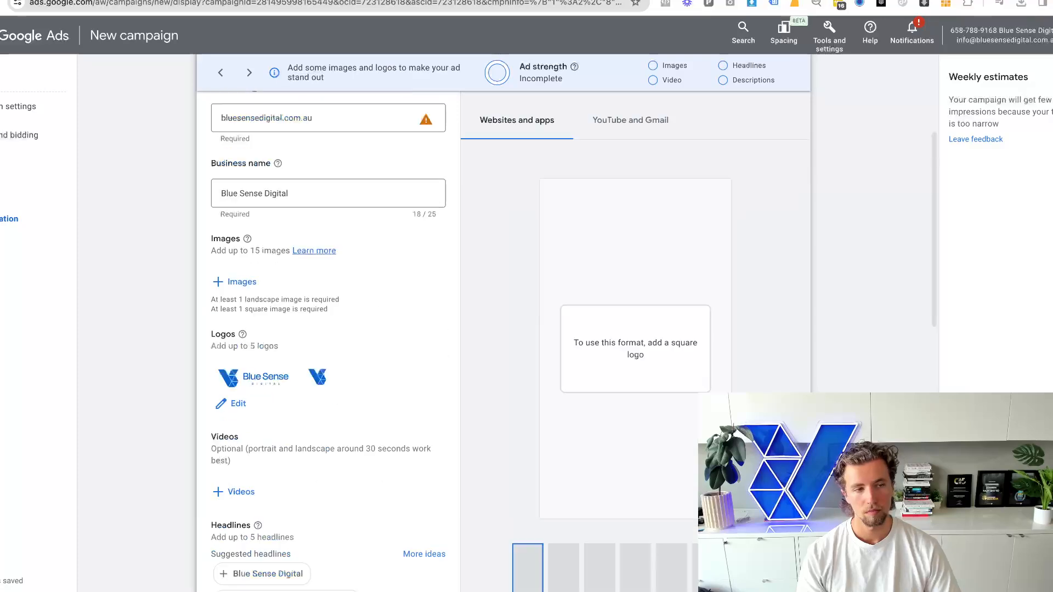
{"action": "scroll", "coordinate": [177, 315], "scroll_direction": "down", "scroll_amount": 7}
{"action": "scroll", "coordinate": [176, 318], "scroll_direction": "down", "scroll_amount": 6}
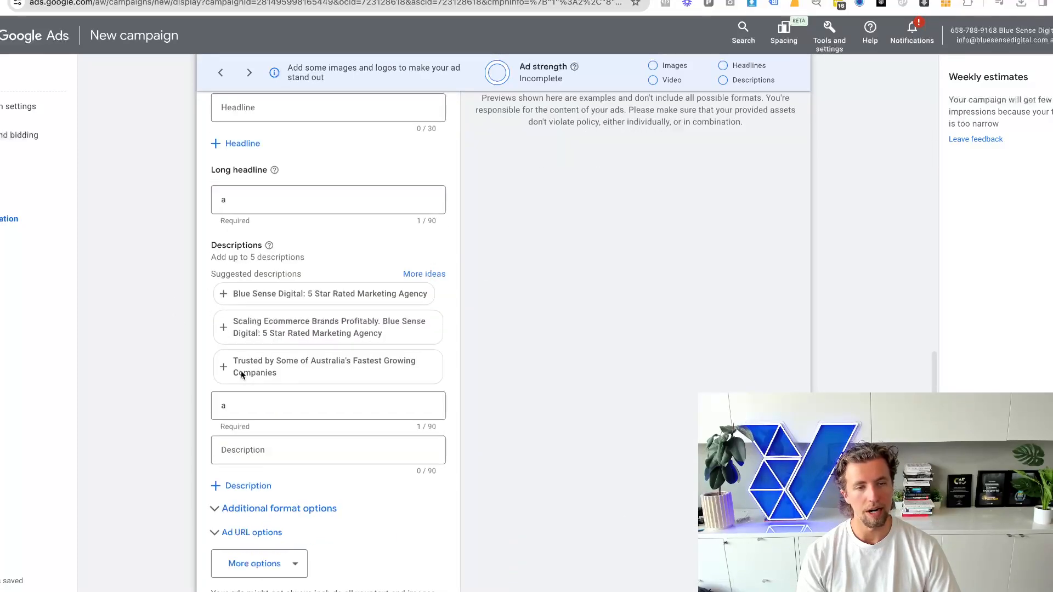
{"action": "left_click", "coordinate": [228, 519]}
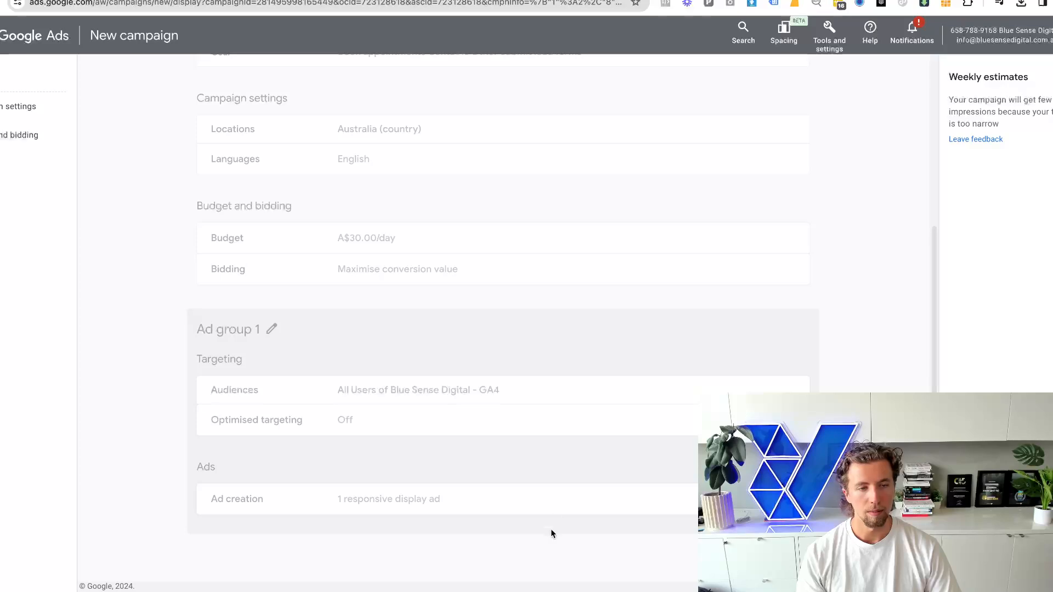
Review the campaign summary and the issue listed as affecting the campaign's performance
{"action": "scroll", "coordinate": [550, 528], "scroll_direction": "up", "scroll_amount": 1}
{"action": "scroll", "coordinate": [529, 463], "scroll_direction": "down", "scroll_amount": 1}
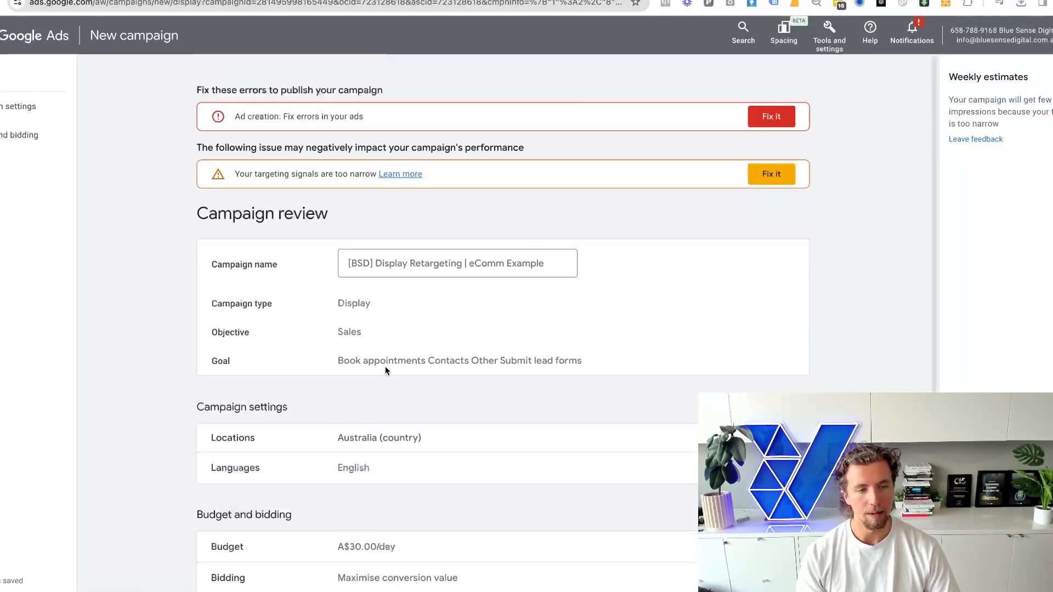
{"action": "left_click_drag", "start_coordinate": [235, 174], "coordinate": [546, 184]}
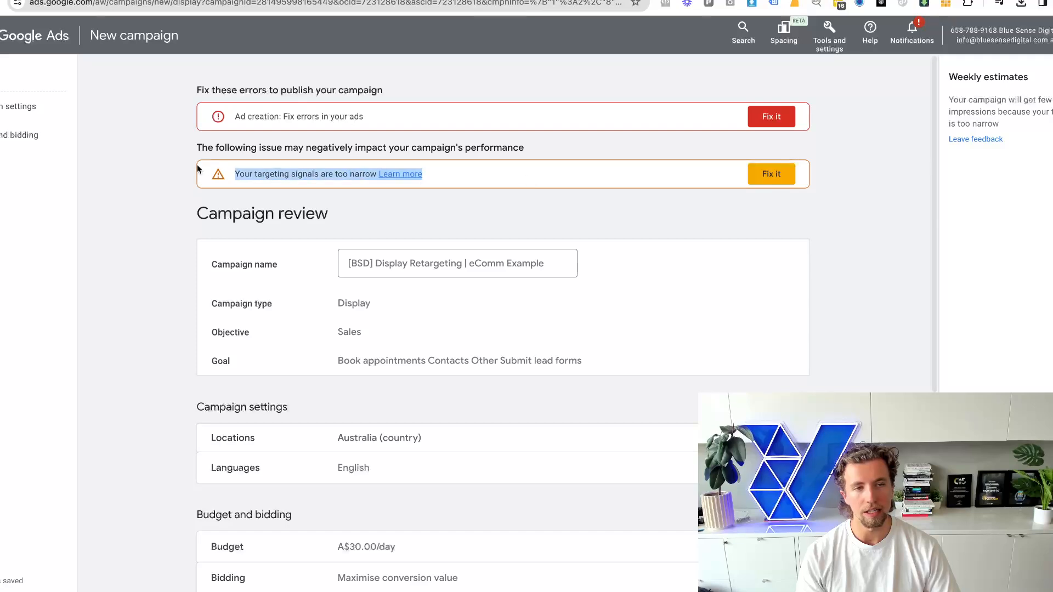
{"action": "left_click", "coordinate": [146, 239]}
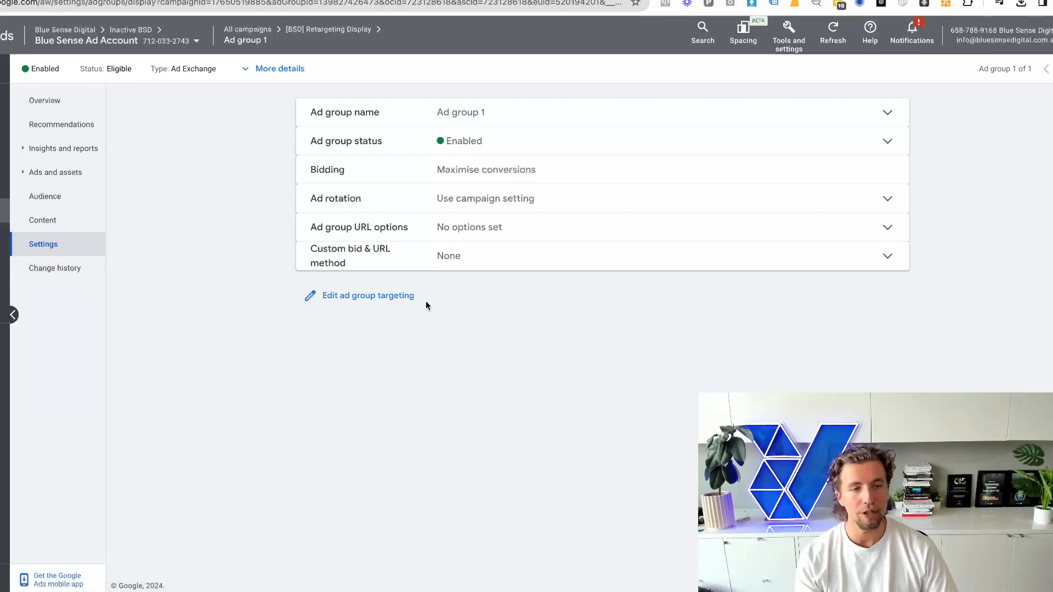
Open the targeting of Ad group 1 in the [BSD] Retargeting Display campaign and check its optimised targeting setting
{"action": "left_click", "coordinate": [389, 300]}
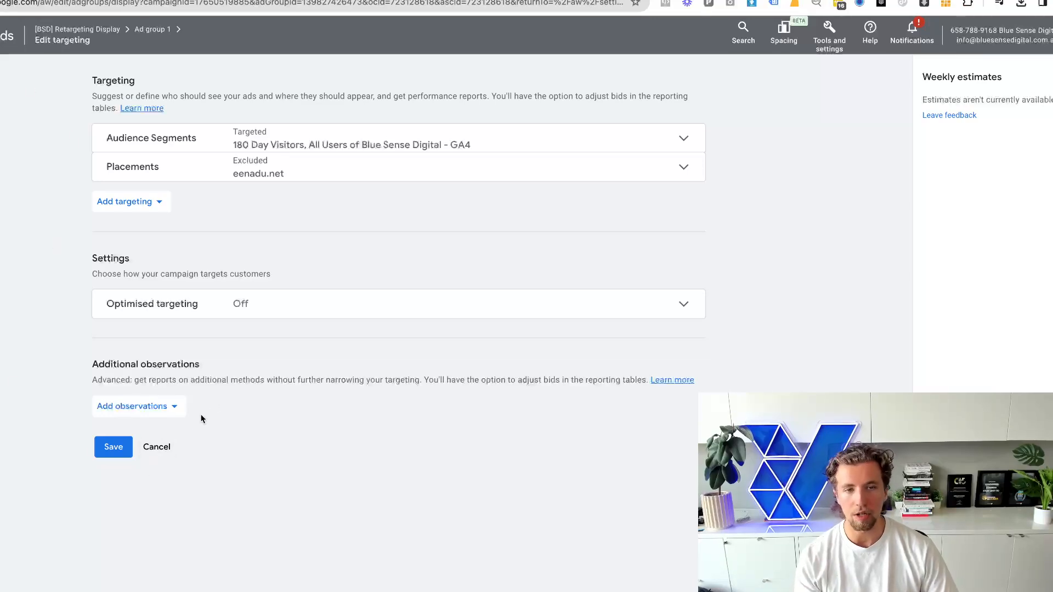
{"action": "left_click_drag", "start_coordinate": [35, 271], "coordinate": [324, 303]}
{"action": "left_click", "coordinate": [96, 318]}
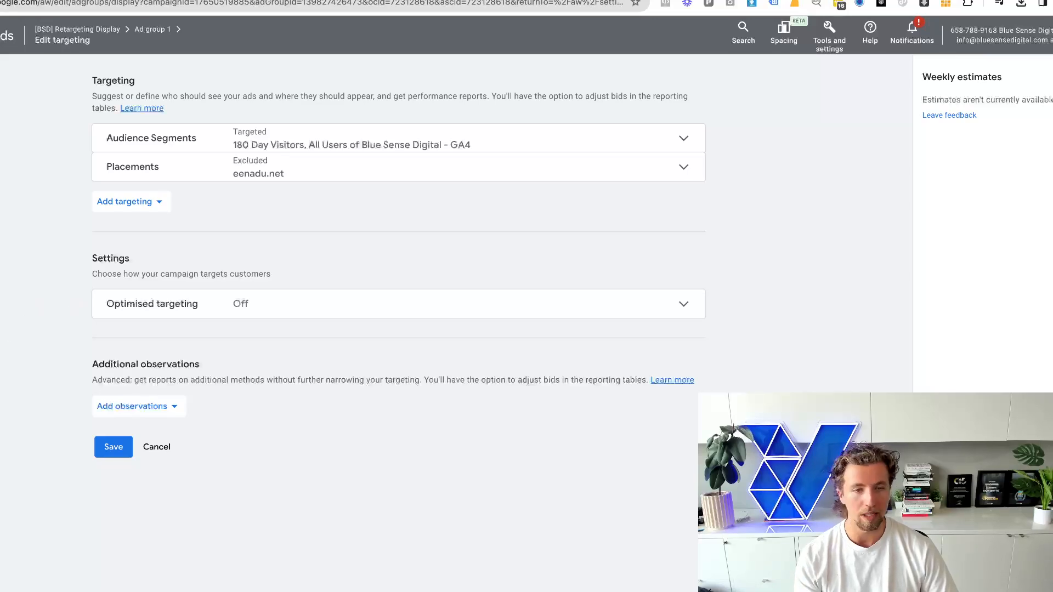
{"action": "left_click_drag", "start_coordinate": [3, 263], "coordinate": [242, 306]}
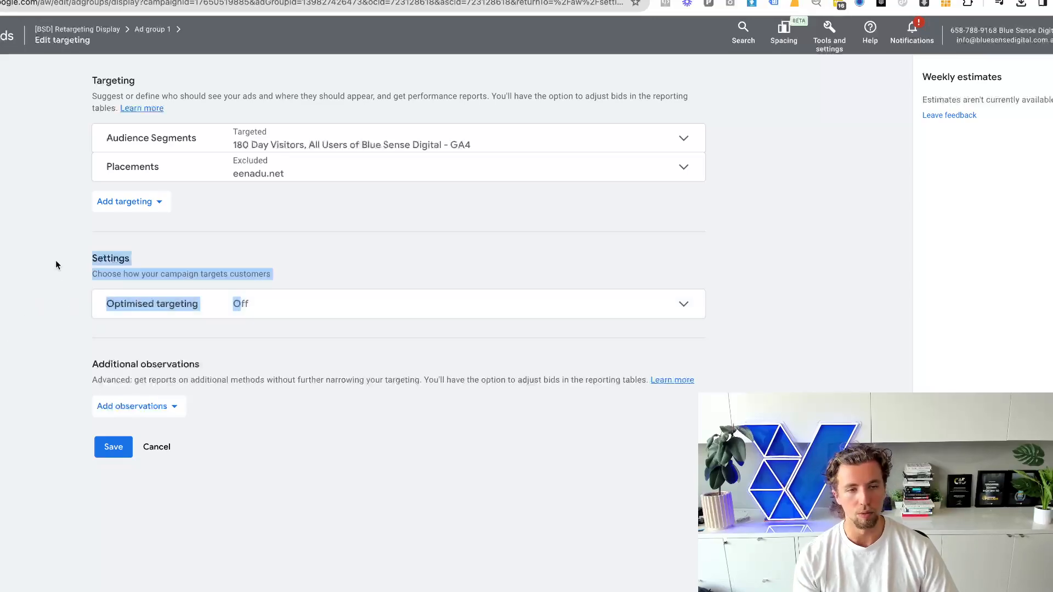
{"action": "left_click_drag", "start_coordinate": [56, 265], "coordinate": [351, 314]}
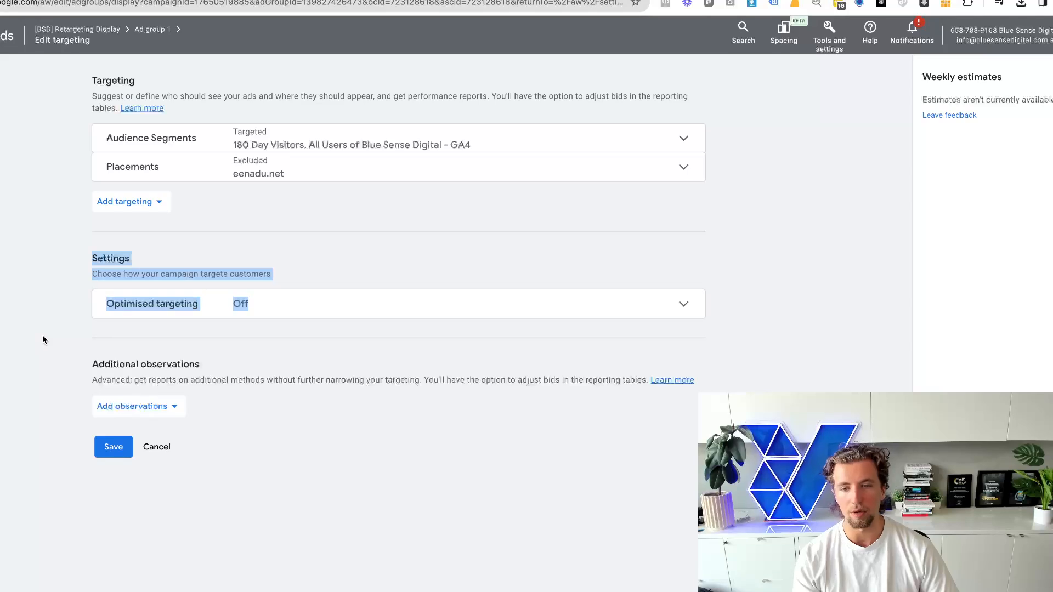
{"action": "left_click", "coordinate": [89, 518]}
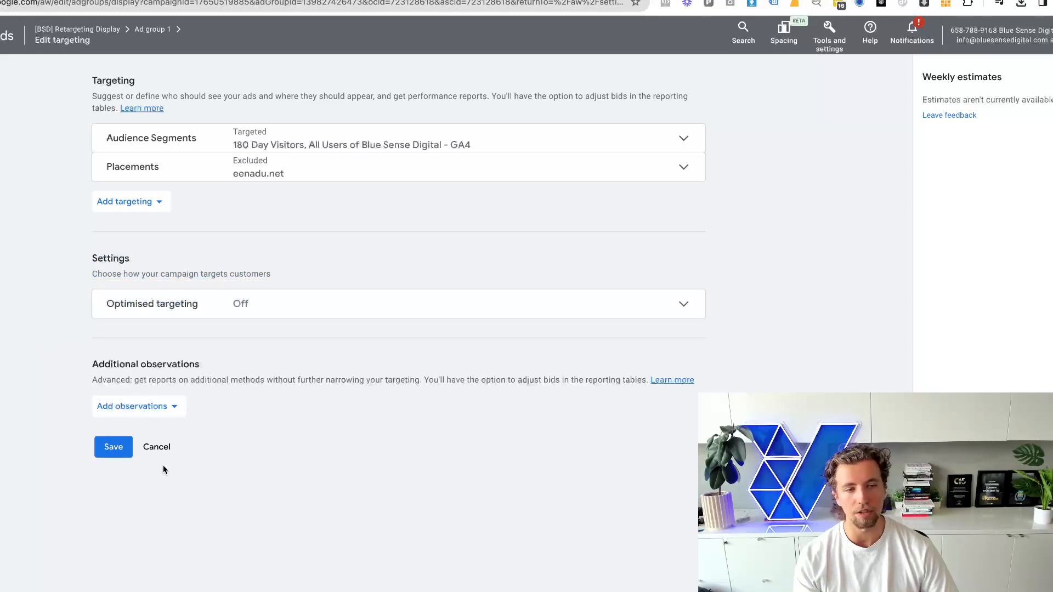